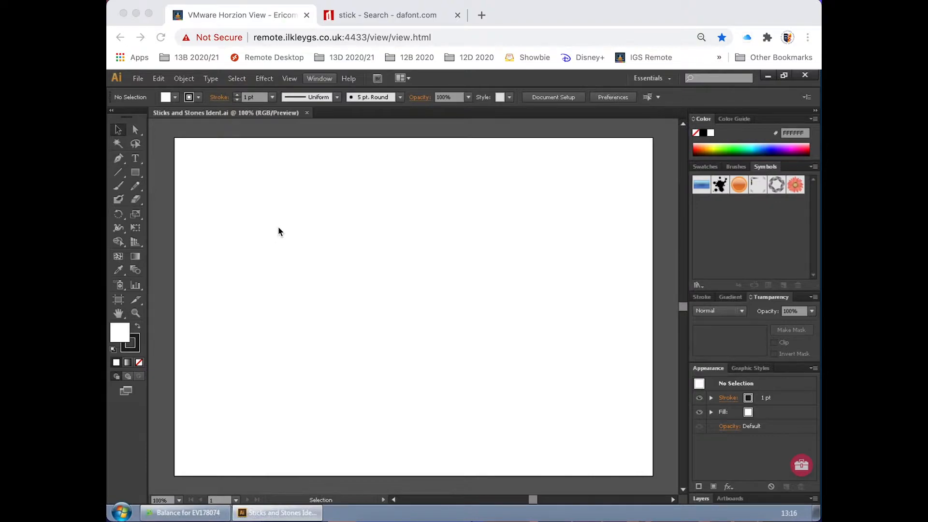
# Step: Draw a circle with the Ellipse tool in the left-centre area of the artboard and deselect it
pyautogui.click(135, 172)
pyautogui.moveTo(136, 175); pyautogui.dragTo(166, 199)
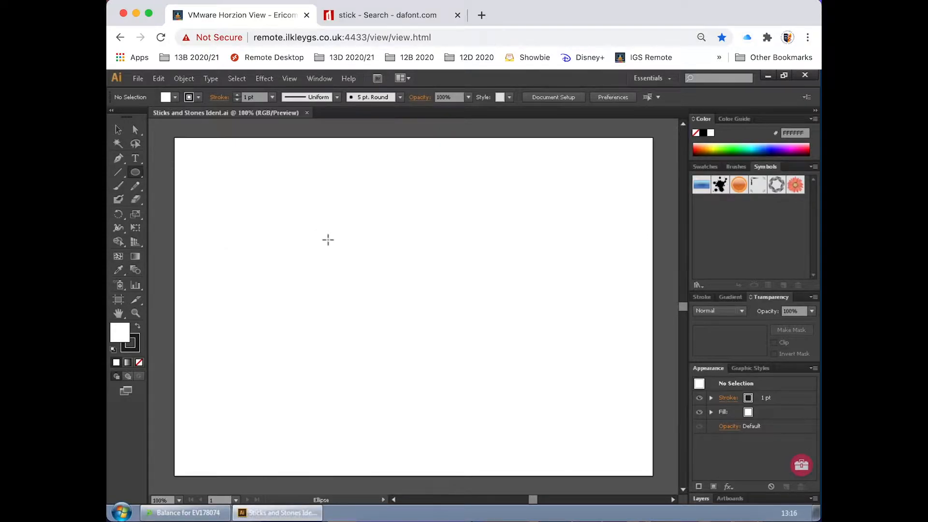
pyautogui.click(135, 174)
pyautogui.moveTo(136, 173); pyautogui.dragTo(164, 198)
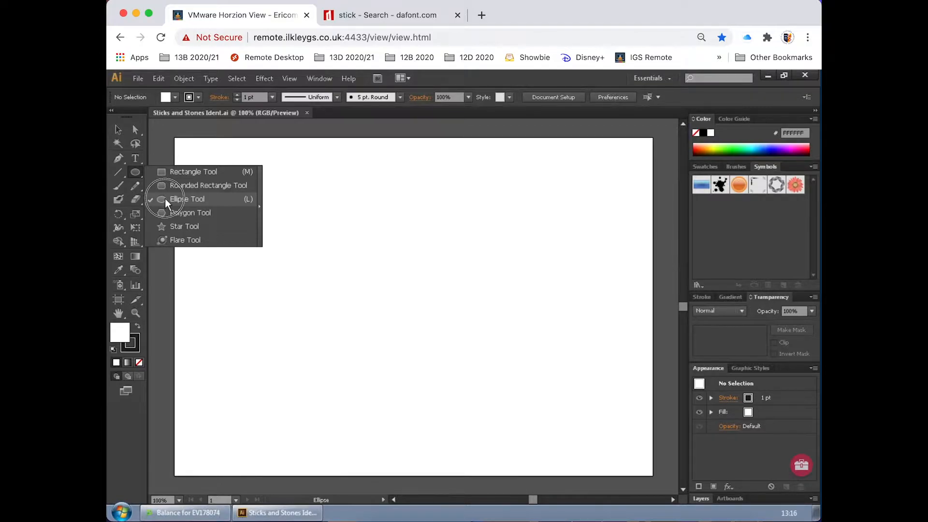
pyautogui.moveTo(164, 199); pyautogui.dragTo(164, 199)
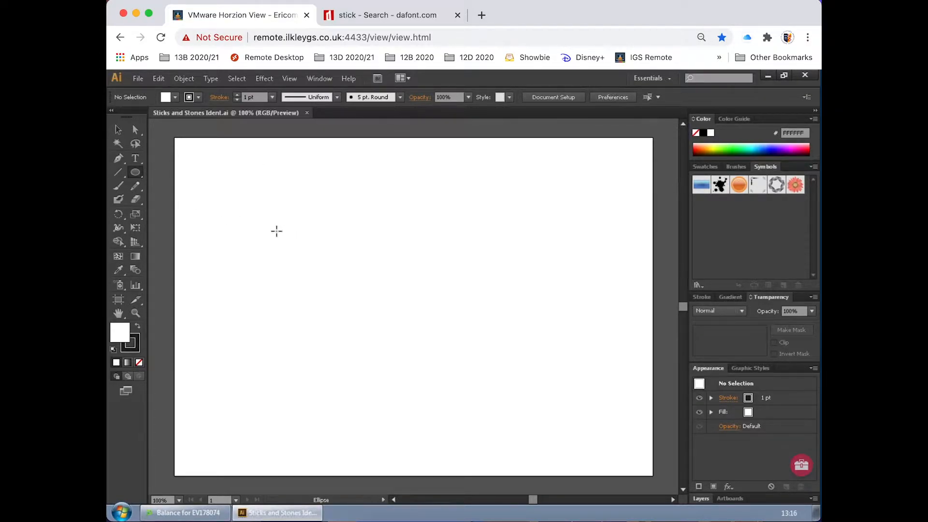
pyautogui.moveTo(273, 224); pyautogui.dragTo(375, 350)
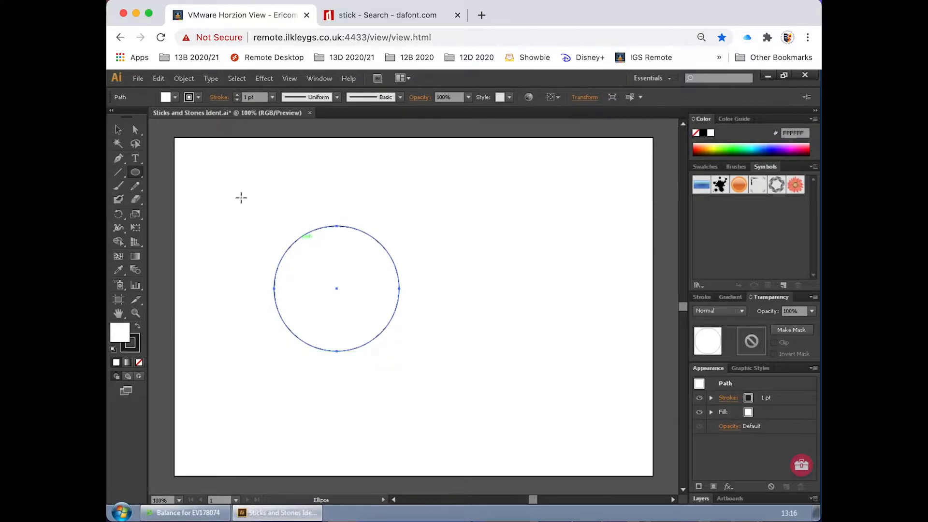
pyautogui.click(117, 129)
pyautogui.click(241, 197)
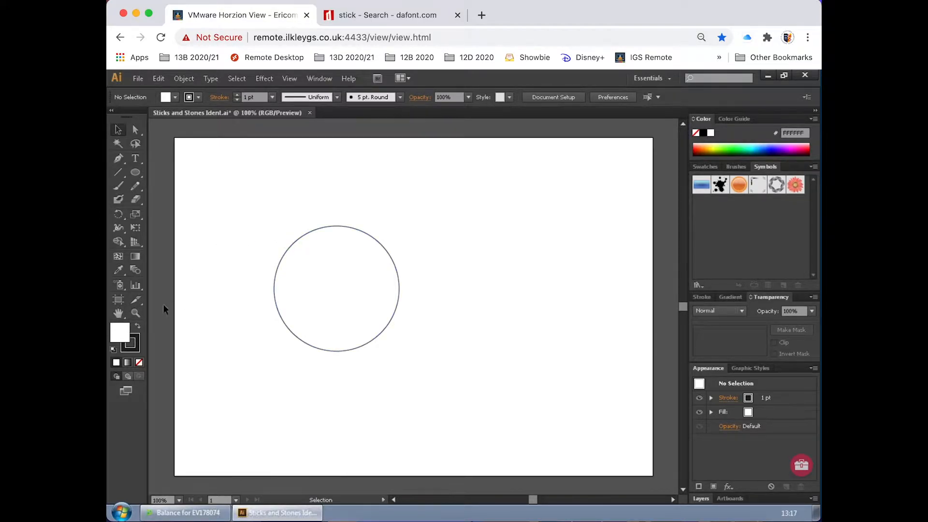
# Step: Examine the circle's outline closely at up to 6400% magnification, returning to a 200% view
pyautogui.click(136, 314)
pyautogui.moveTo(280, 234); pyautogui.dragTo(462, 393)
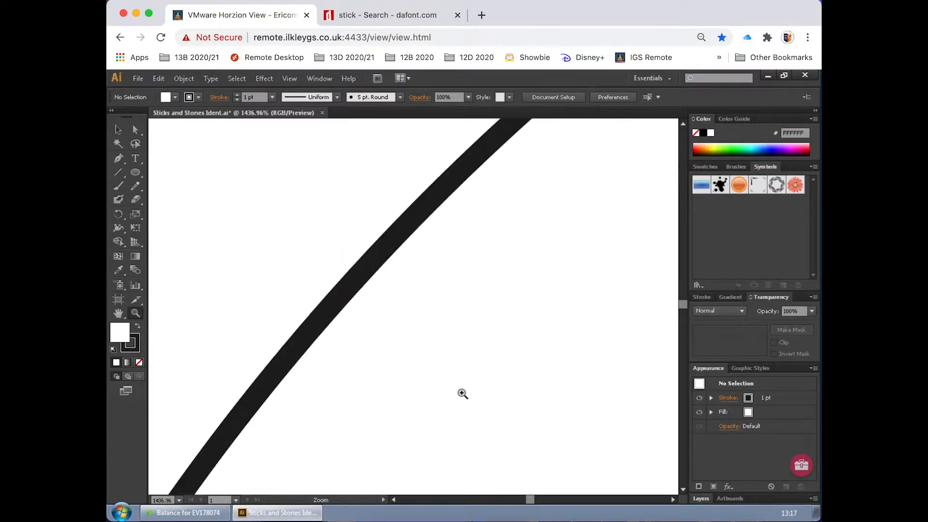
pyautogui.moveTo(281, 224); pyautogui.dragTo(425, 372)
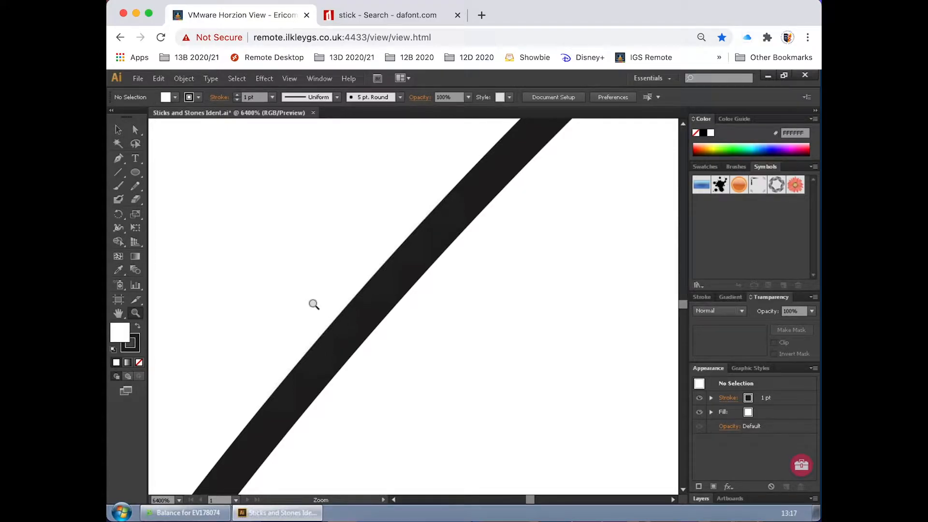
pyautogui.hotkey('ctrl', '-')
pyautogui.hotkey('ctrl', '-')
pyautogui.hotkey('ctrl', '-')
pyautogui.hotkey('ctrl', '-')
pyautogui.hotkey('ctrl', '-')
pyautogui.hotkey('ctrl', '-')
pyautogui.hotkey('ctrl', '-')
pyautogui.hotkey('ctrl', '-')
pyautogui.hotkey('ctrl', '-')
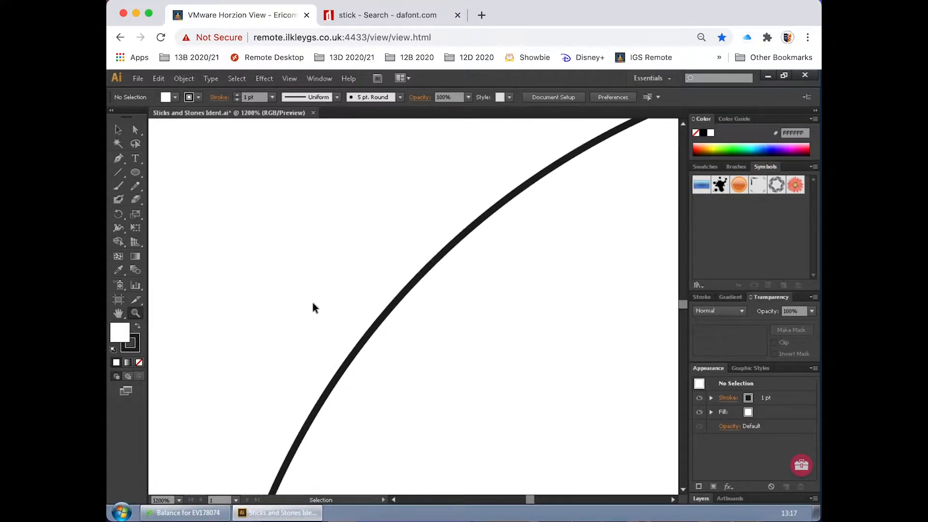
pyautogui.hotkey('ctrl', '-')
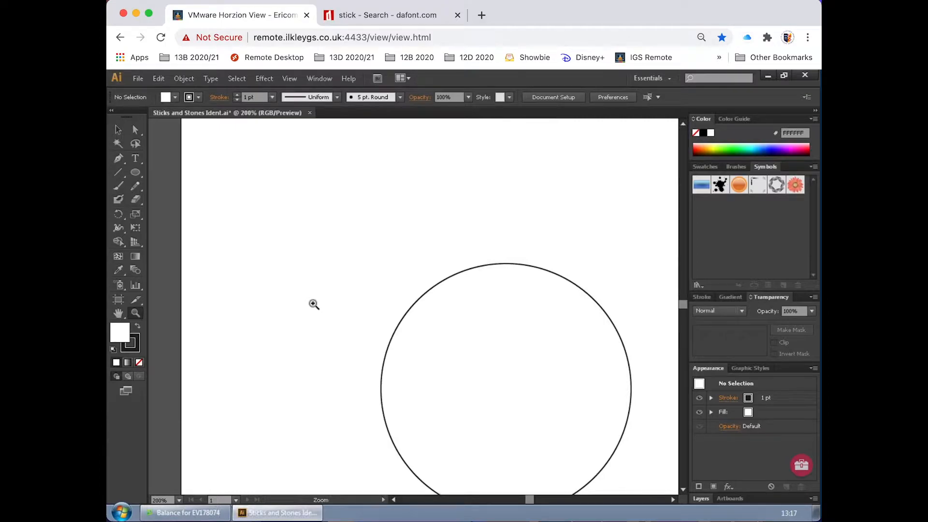
pyautogui.scroll(-3, 350, 300)
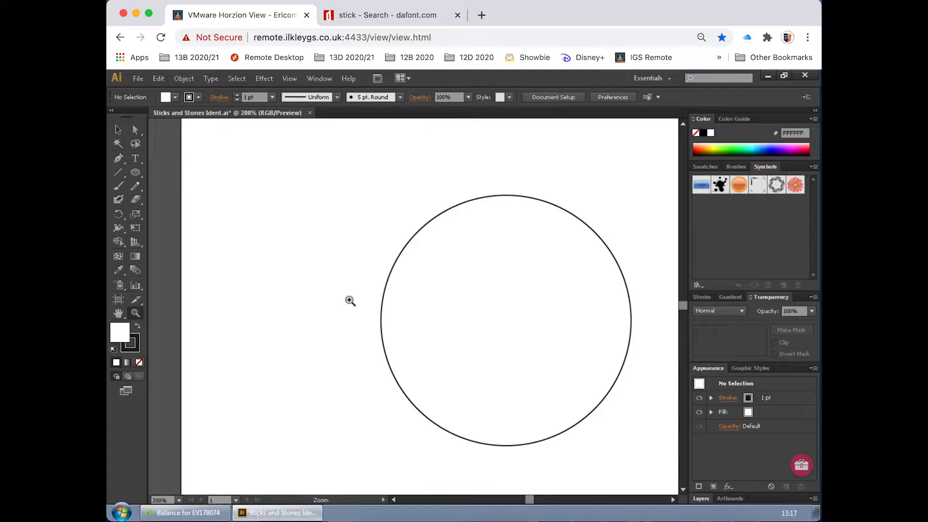
pyautogui.scroll(1, 350, 300)
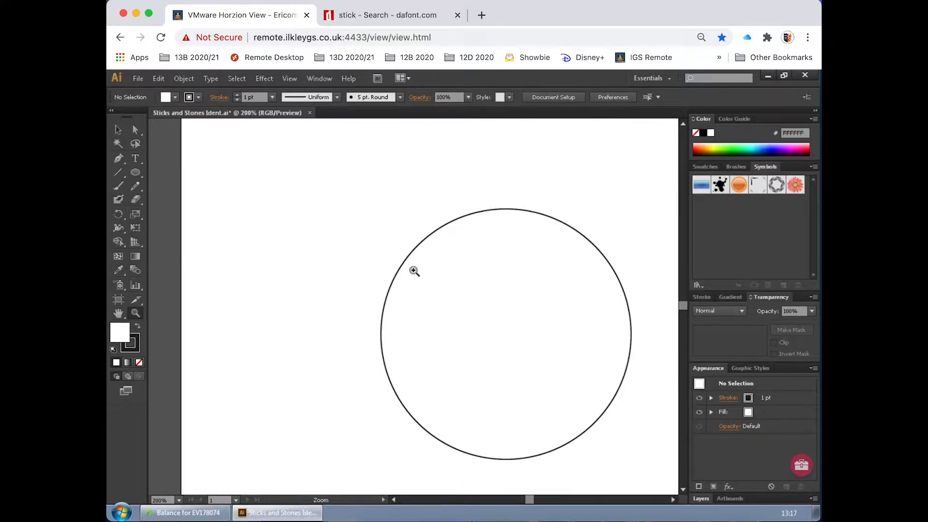
# Step: Try pulling the circle's left anchor point outward with Direct Selection, and undo the change
pyautogui.click(118, 129)
pyautogui.click(435, 231)
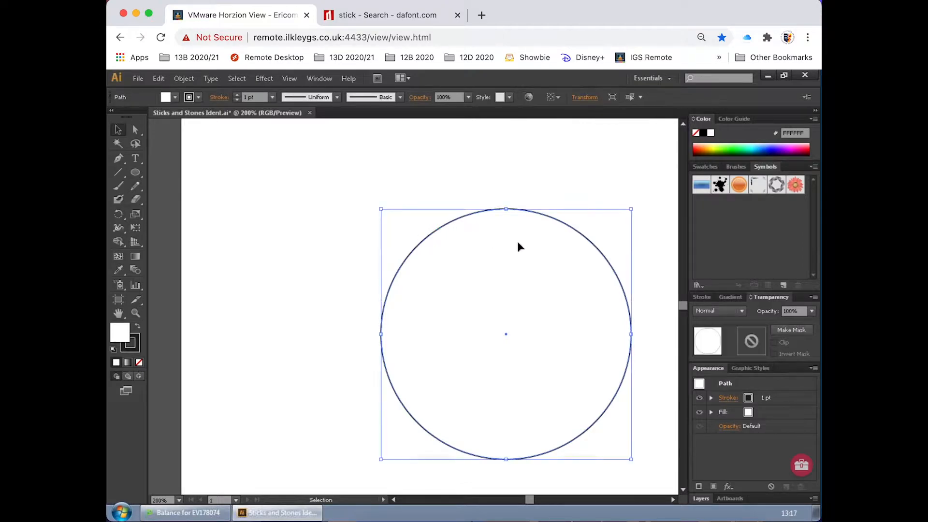
pyautogui.click(136, 133)
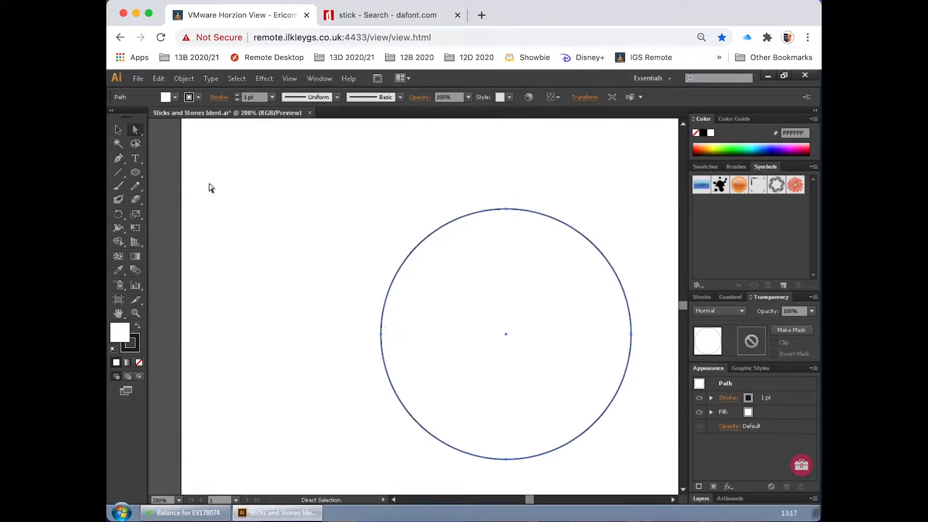
pyautogui.click(381, 335)
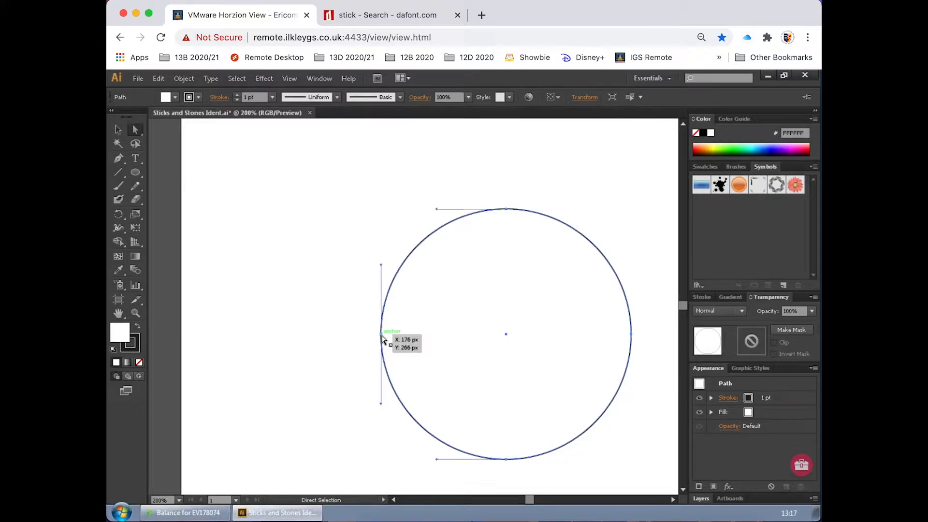
pyautogui.moveTo(381, 335); pyautogui.dragTo(267, 330)
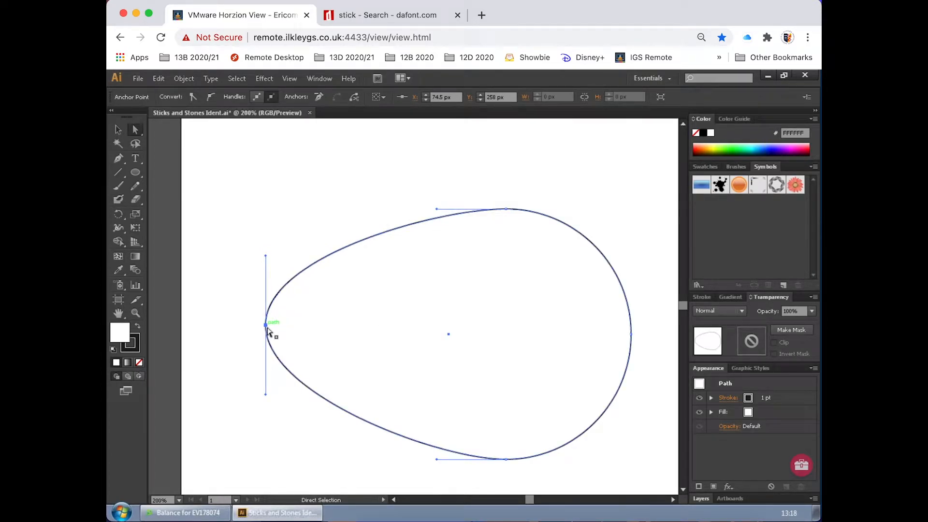
pyautogui.hotkey('ctrl', 'z')
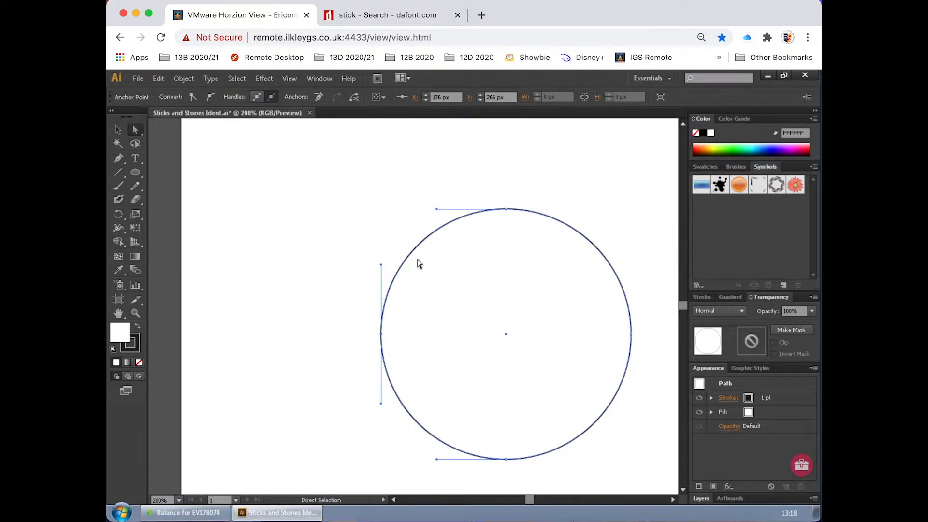
# Step: Try bending the curve by swinging the top anchor point's direction handle upward, undo it and deselect the circle
pyautogui.moveTo(437, 205); pyautogui.dragTo(460, 145)
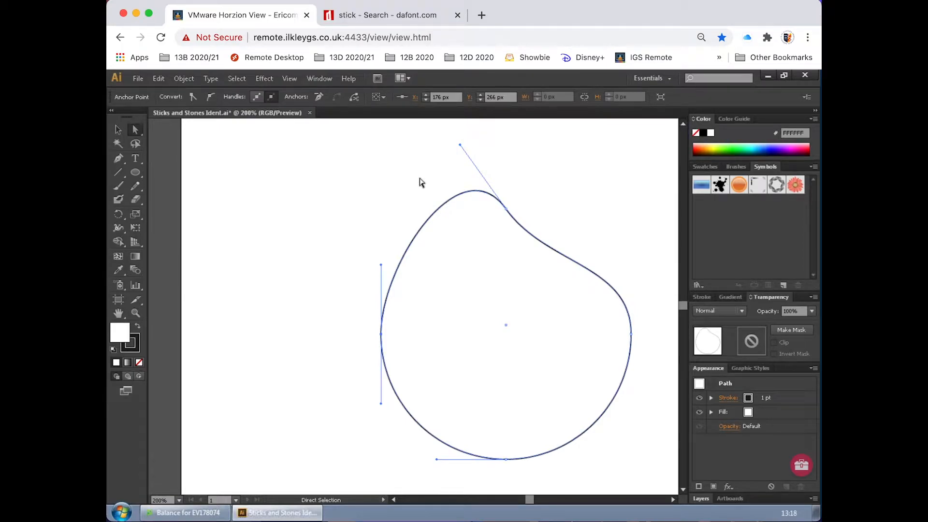
pyautogui.hotkey('ctrl', 'z')
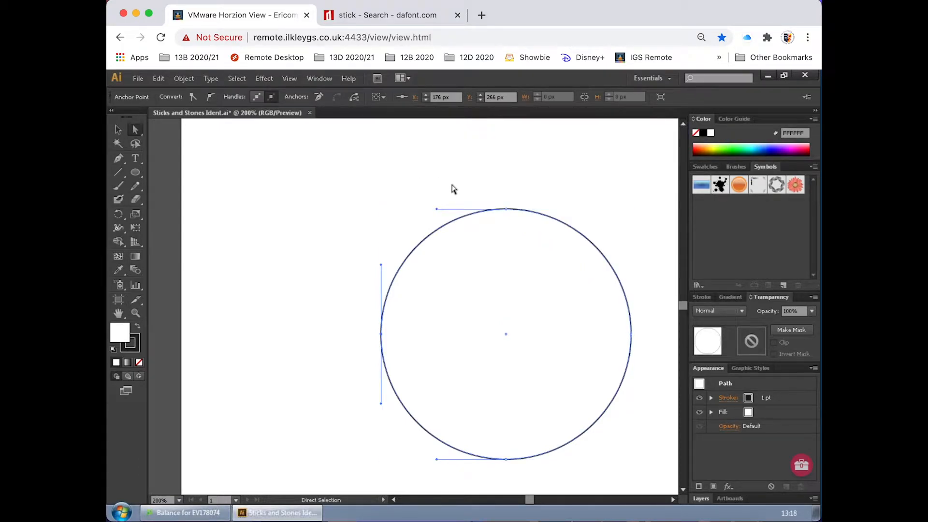
pyautogui.click(118, 130)
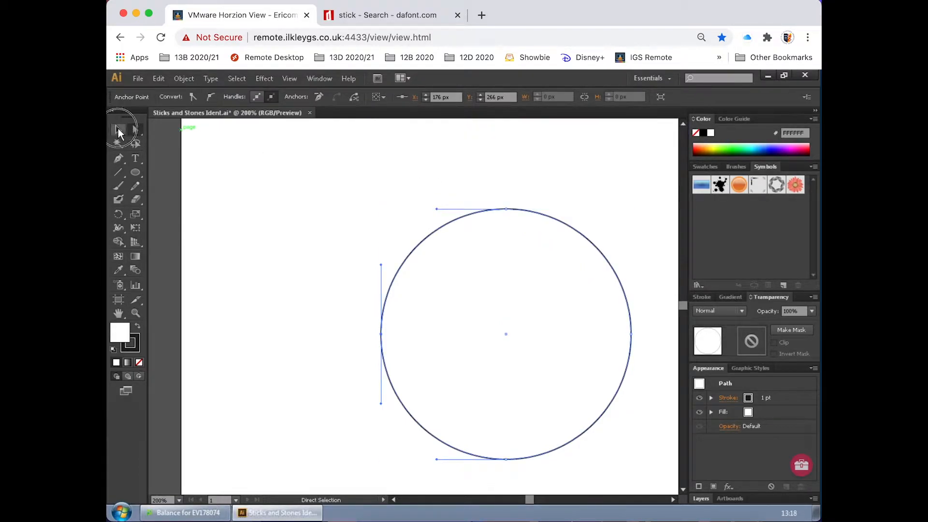
pyautogui.click(308, 196)
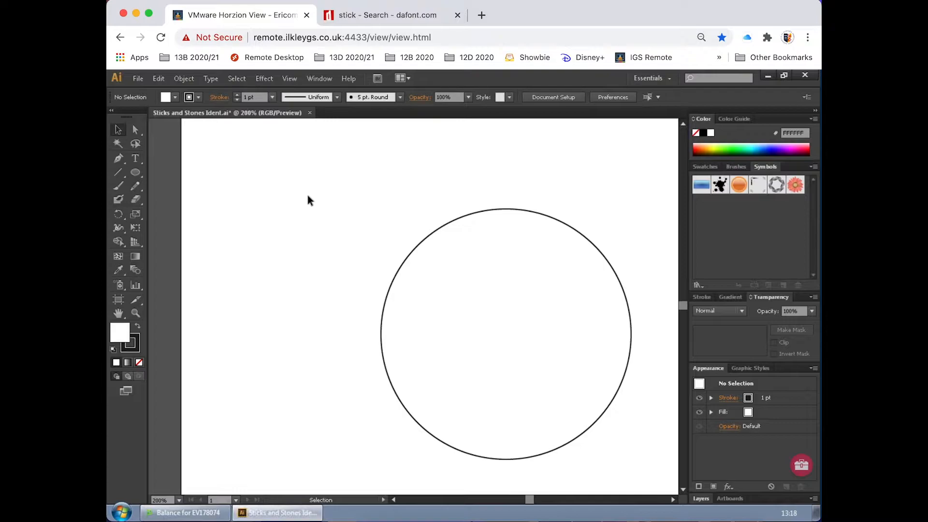
# Step: Move the circle up and left on the artboard, and display the objects inside Layer 1
pyautogui.moveTo(486, 211); pyautogui.dragTo(398, 177)
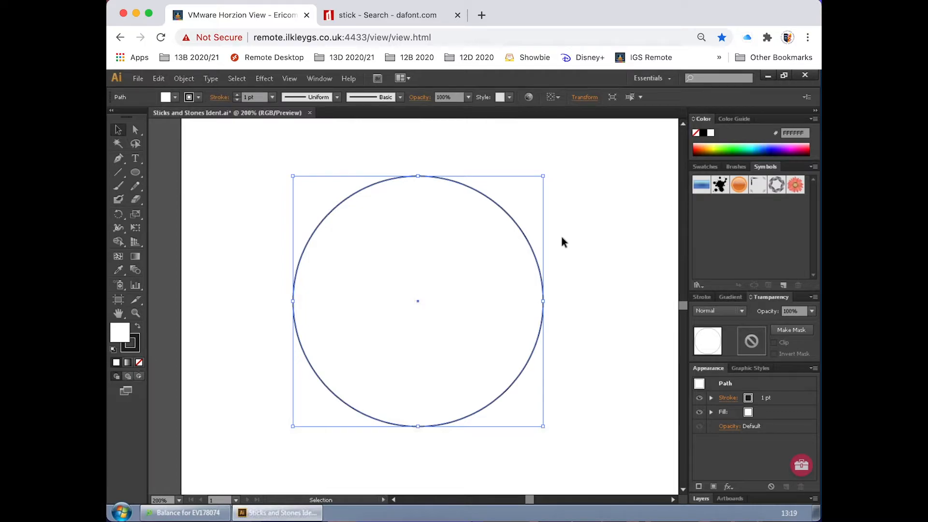
pyautogui.click(815, 112)
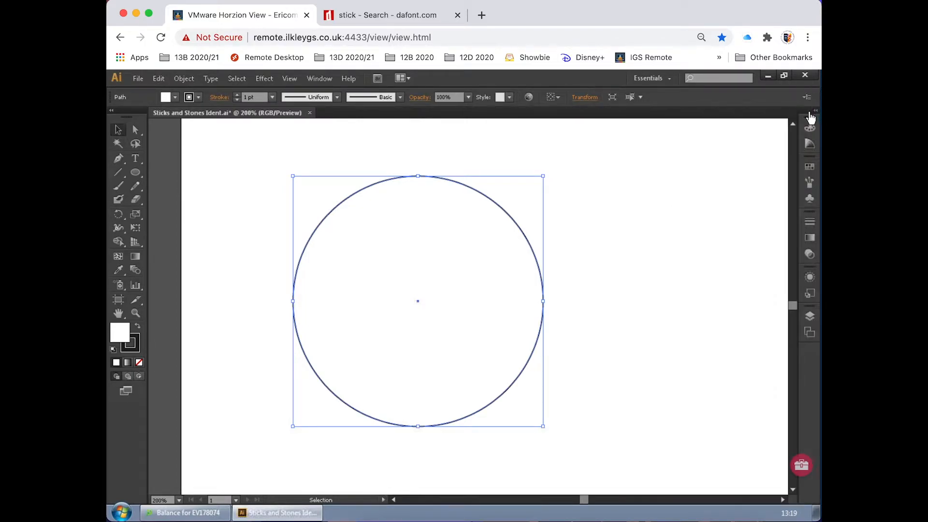
pyautogui.click(809, 317)
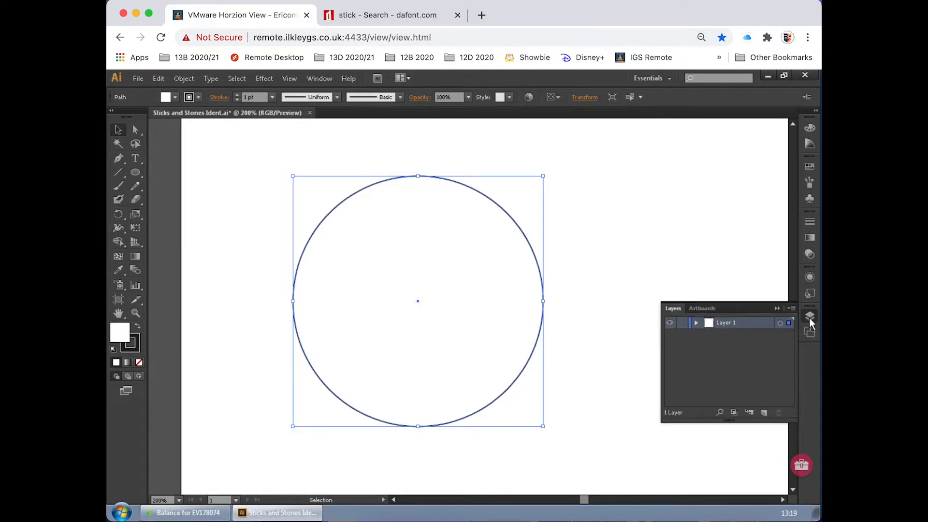
pyautogui.click(696, 324)
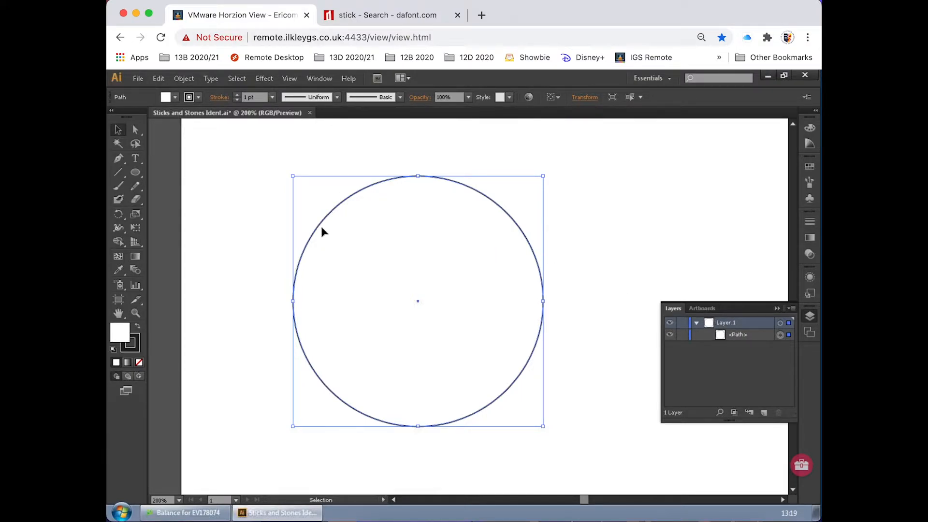
# Step: Reselect the circle by its outline and move it slightly further up and left
pyautogui.click(248, 209)
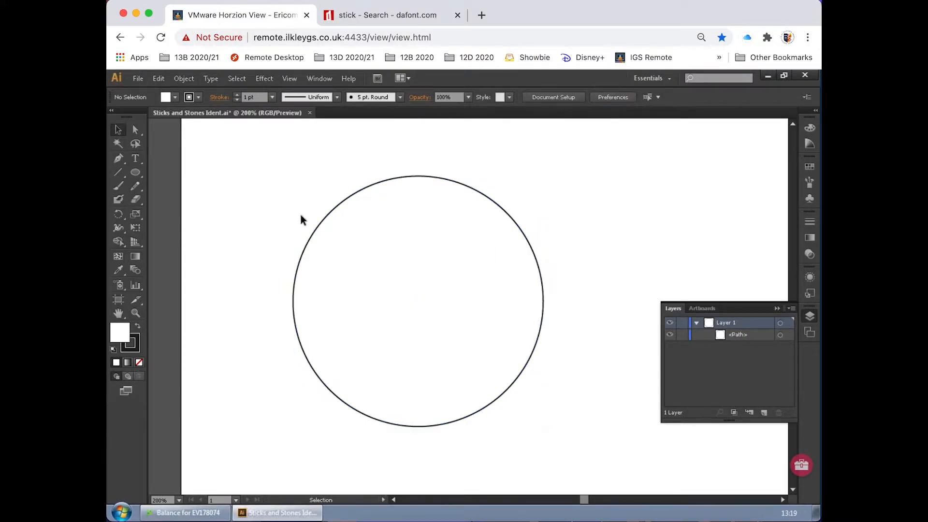
pyautogui.click(335, 213)
pyautogui.moveTo(486, 198); pyautogui.dragTo(464, 191)
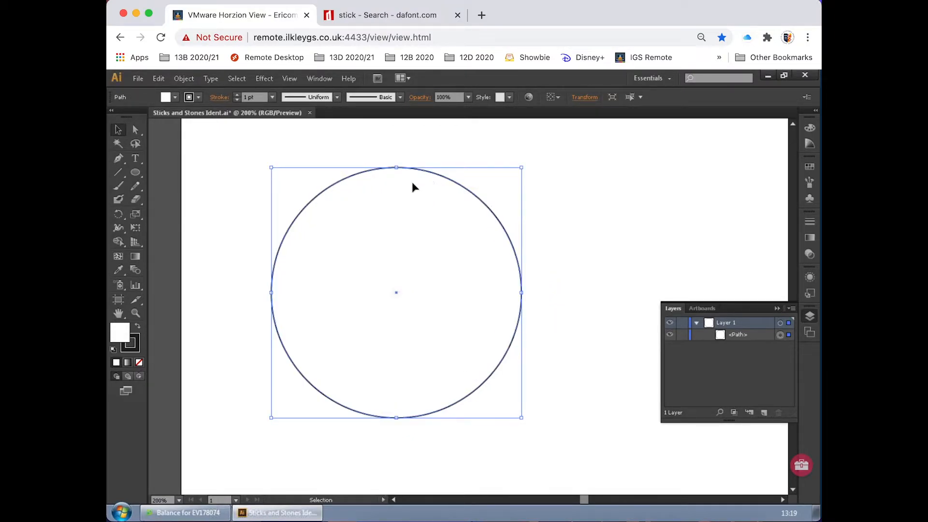
# Step: Set the circle's fill colour to red, FF0000
pyautogui.doubleClick(120, 334)
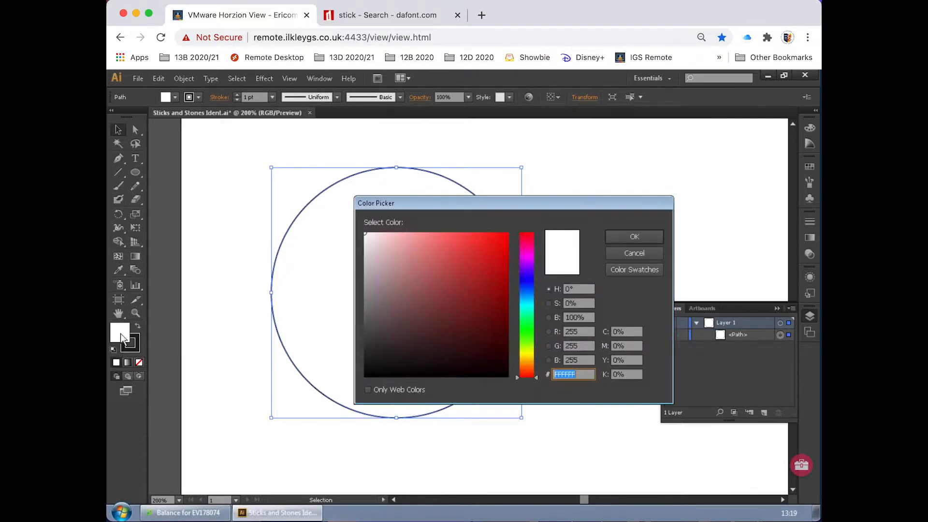
pyautogui.moveTo(498, 253); pyautogui.dragTo(509, 224)
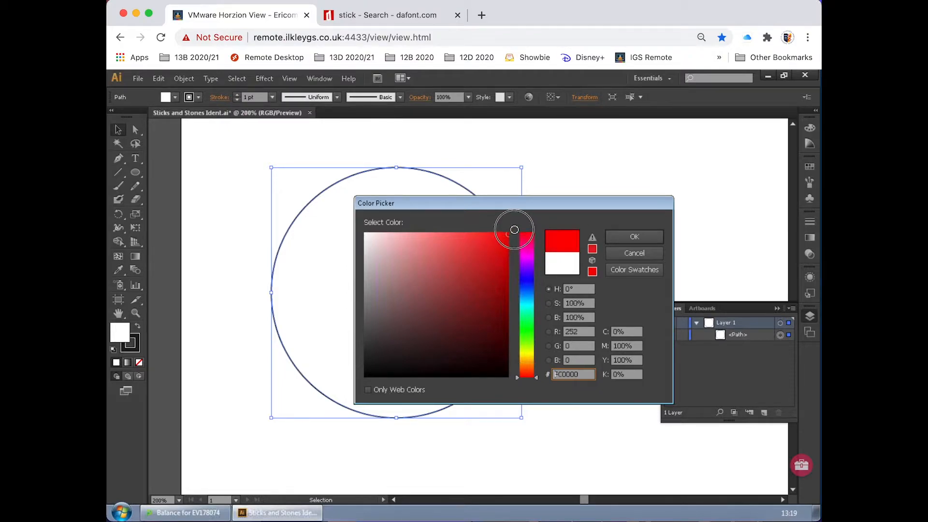
pyautogui.click(625, 236)
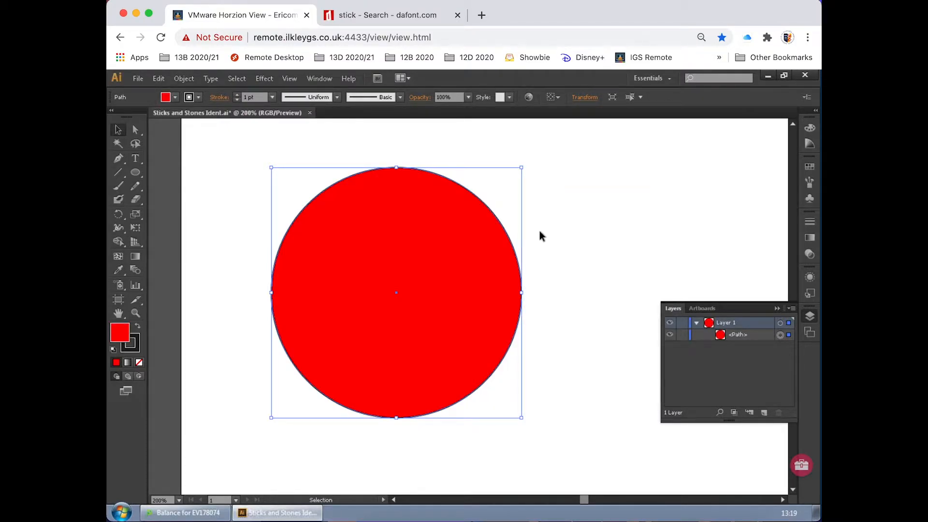
# Step: Set the circle's stroke colour to bright green, 00FF06, and deselect the circle
pyautogui.doubleClick(138, 349)
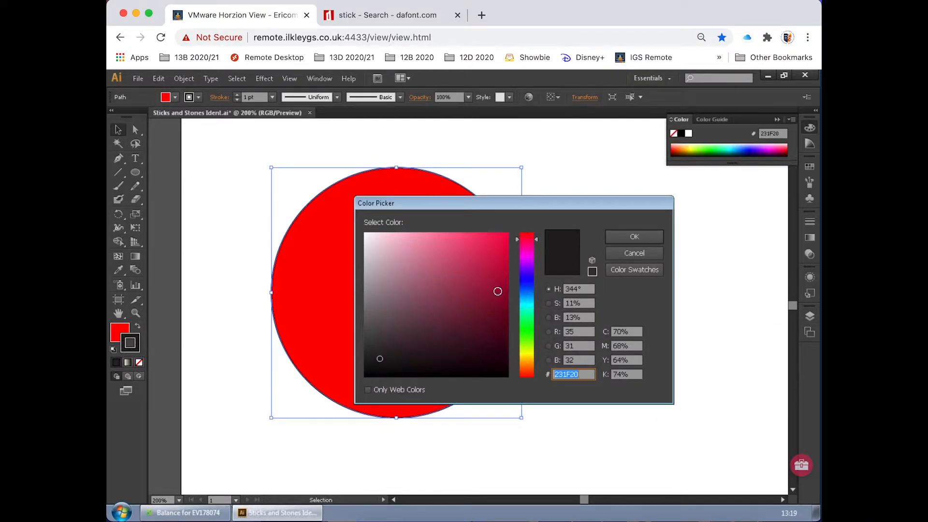
pyautogui.click(526, 345)
pyautogui.moveTo(525, 342); pyautogui.dragTo(527, 329)
pyautogui.moveTo(501, 247); pyautogui.dragTo(515, 230)
pyautogui.click(634, 236)
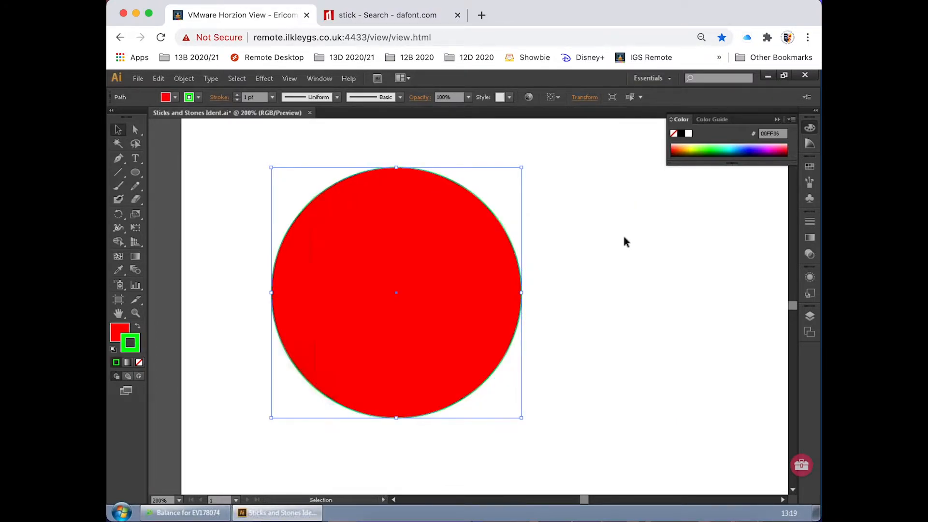
pyautogui.click(599, 245)
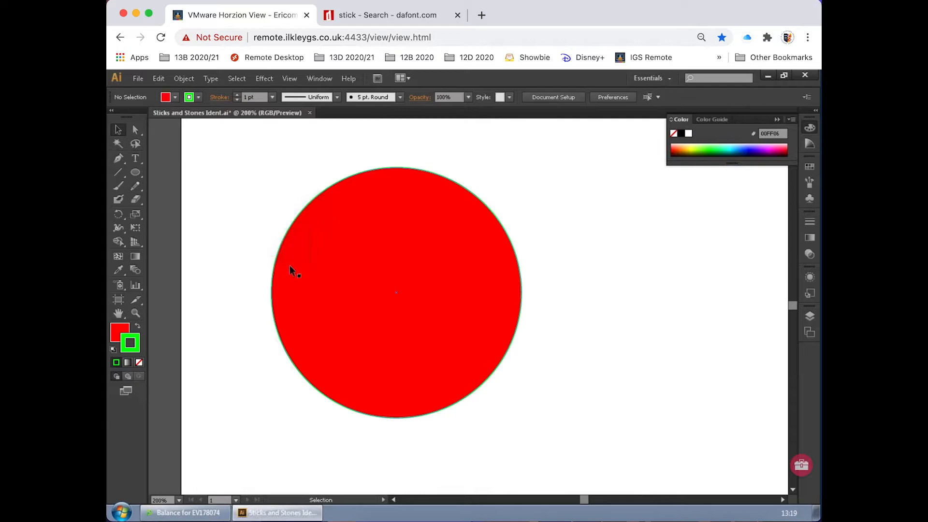
# Step: Duplicate the red circle by copying and pasting it, and place the copy level with the original, offset to its right and overlapping it
pyautogui.click(120, 337)
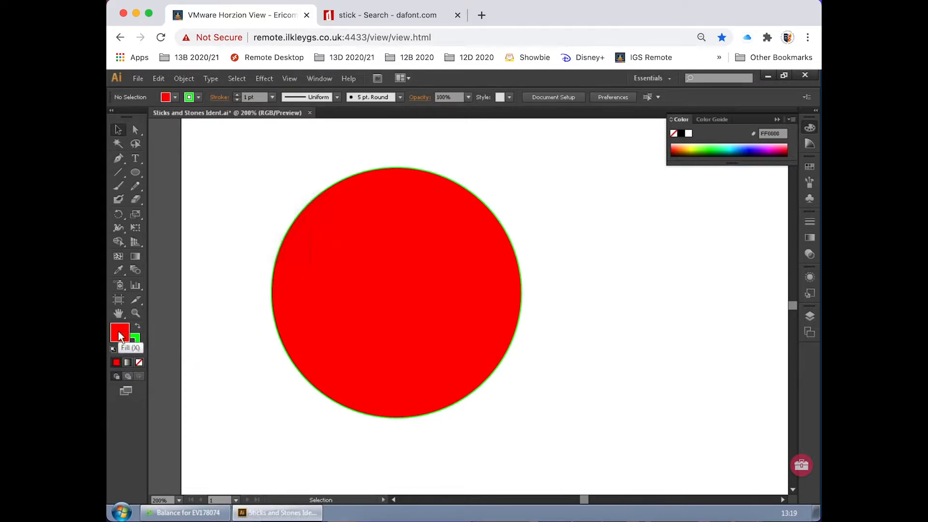
pyautogui.click(348, 287)
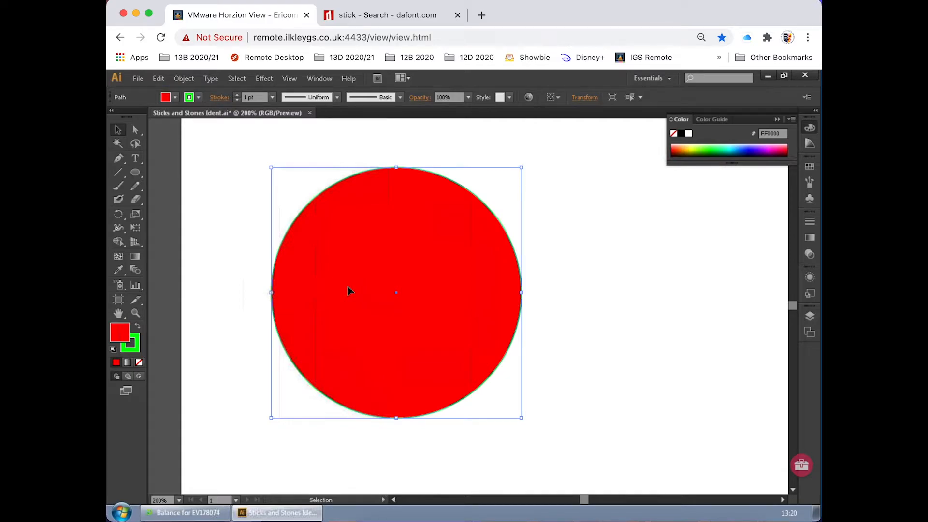
pyautogui.press('a')
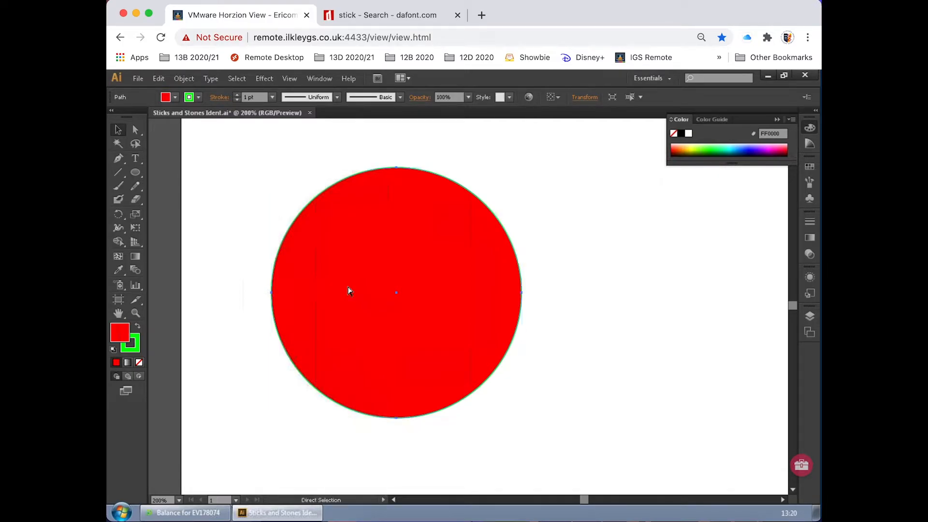
pyautogui.press('v')
pyautogui.hotkey('ctrl', 'c')
pyautogui.hotkey('ctrl', 'v')
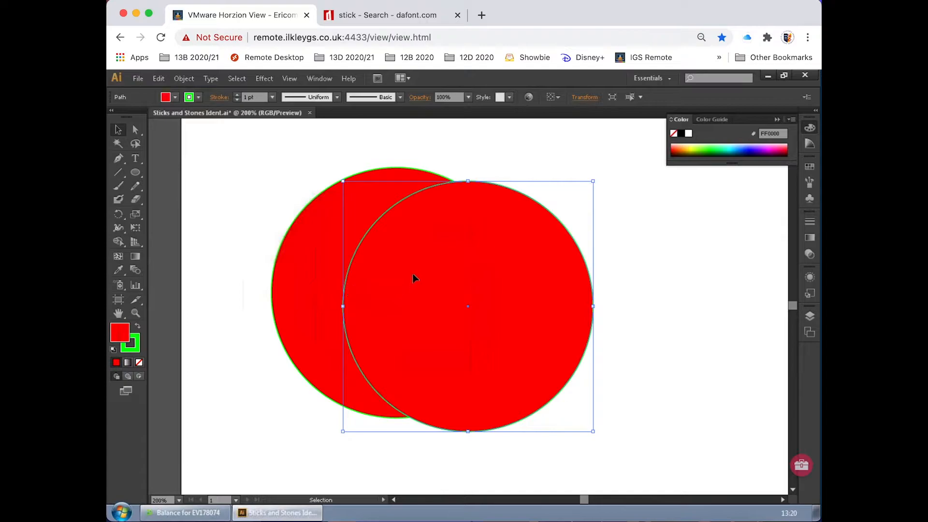
pyautogui.moveTo(414, 270)
pyautogui.mouseDown()
pyautogui.moveTo(447, 276)
pyautogui.moveTo(462, 261)
pyautogui.moveTo(428, 264)
pyautogui.mouseUp()
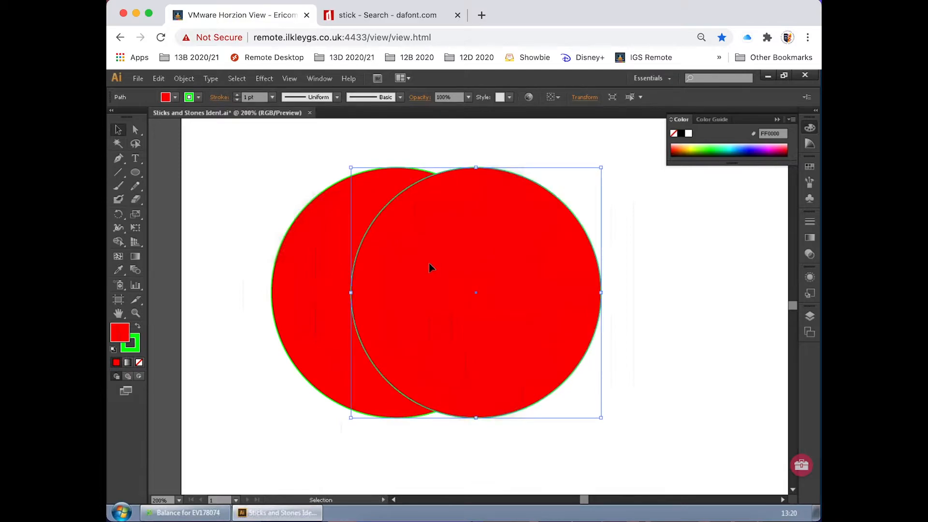
# Step: Fill the copied circle with blue, 0200E9, and remove its stroke
pyautogui.click(751, 148)
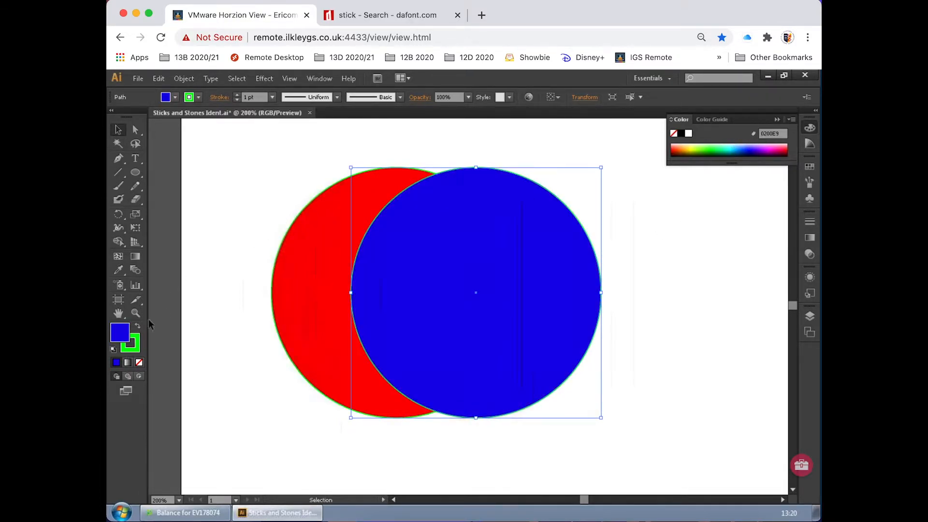
pyautogui.click(134, 352)
pyautogui.click(138, 362)
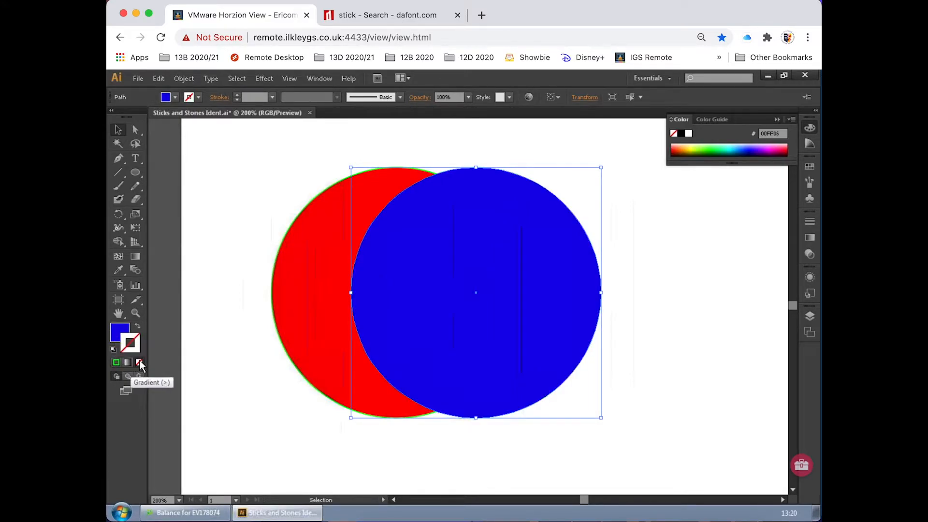
# Step: Remove the green stroke from the red circle and deselect it
pyautogui.click(289, 286)
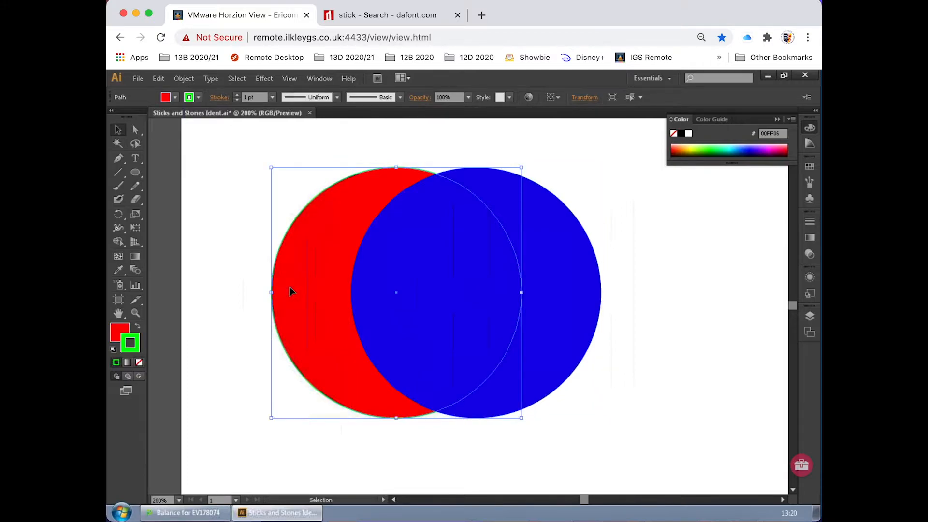
pyautogui.click(139, 362)
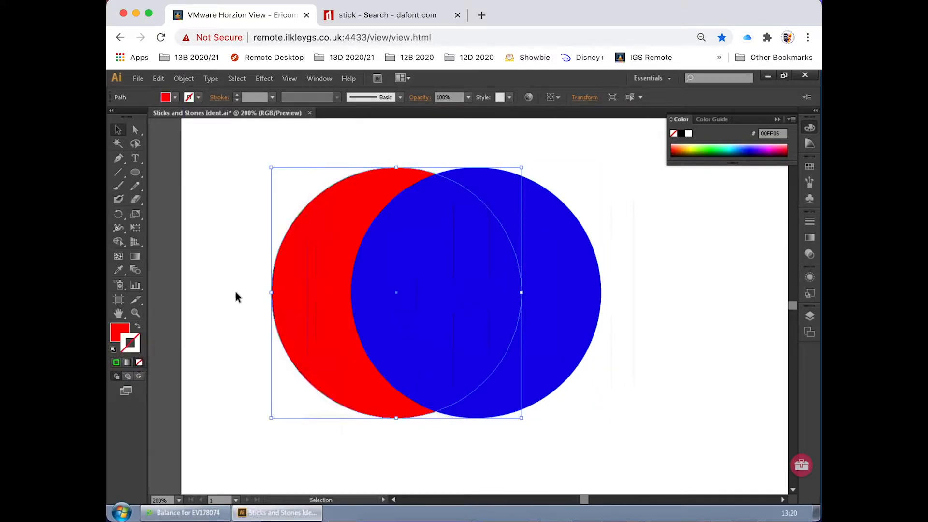
pyautogui.click(235, 290)
# Step: Move the blue circle slightly right and down, and reorder it below the red circle inside Layer 1
pyautogui.moveTo(468, 310); pyautogui.dragTo(490, 319)
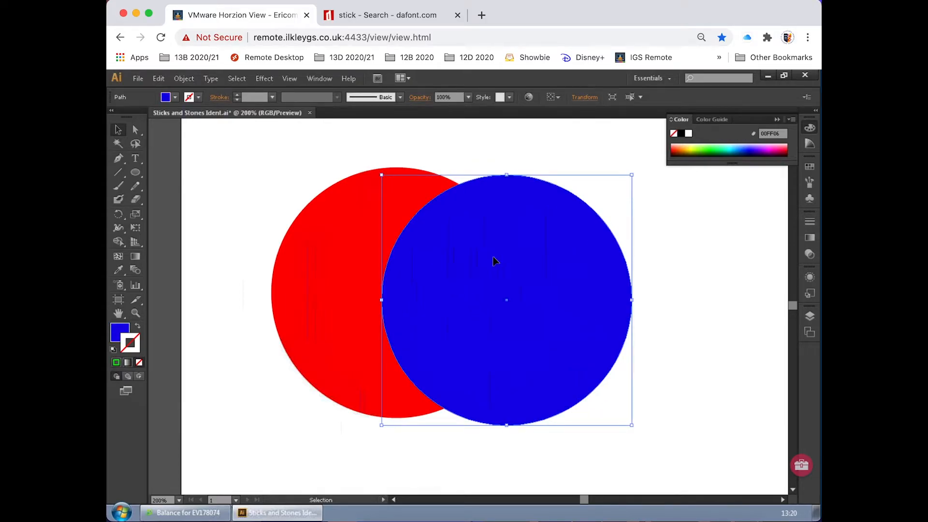
pyautogui.click(809, 315)
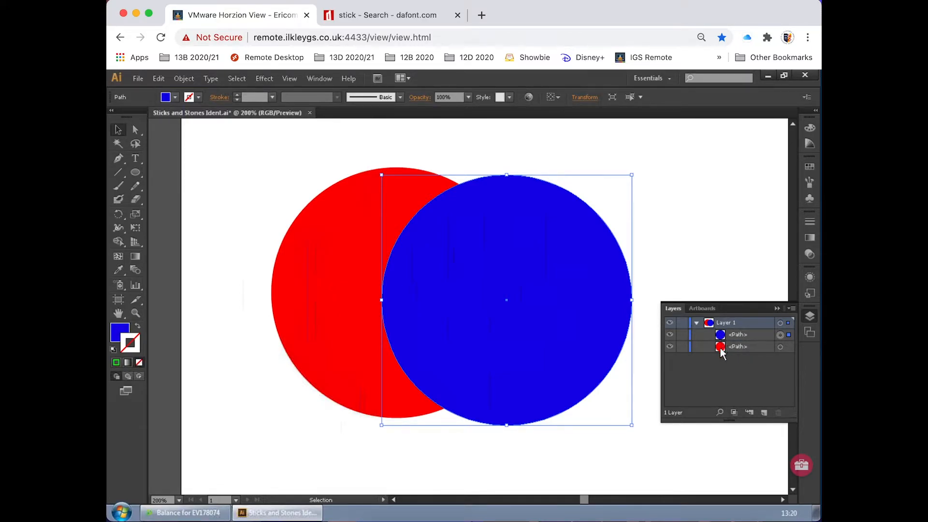
pyautogui.moveTo(740, 333); pyautogui.dragTo(736, 351)
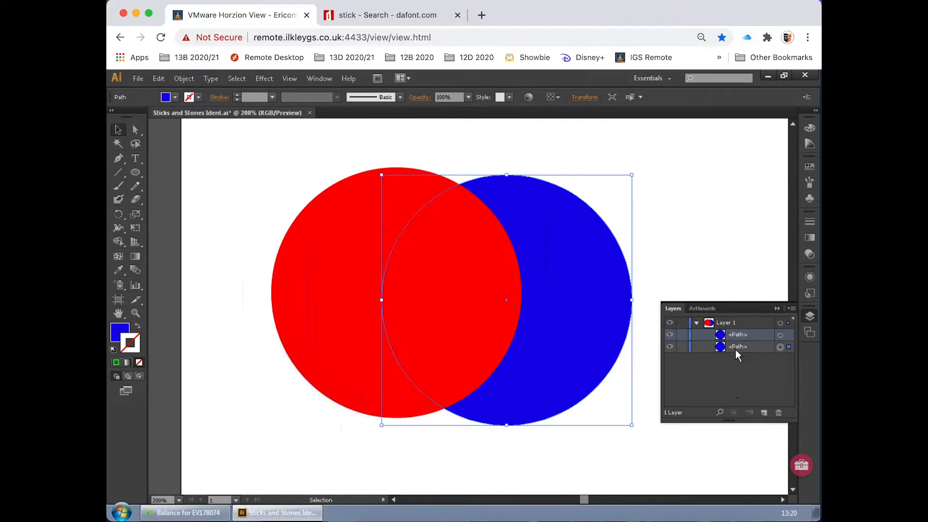
pyautogui.click(687, 254)
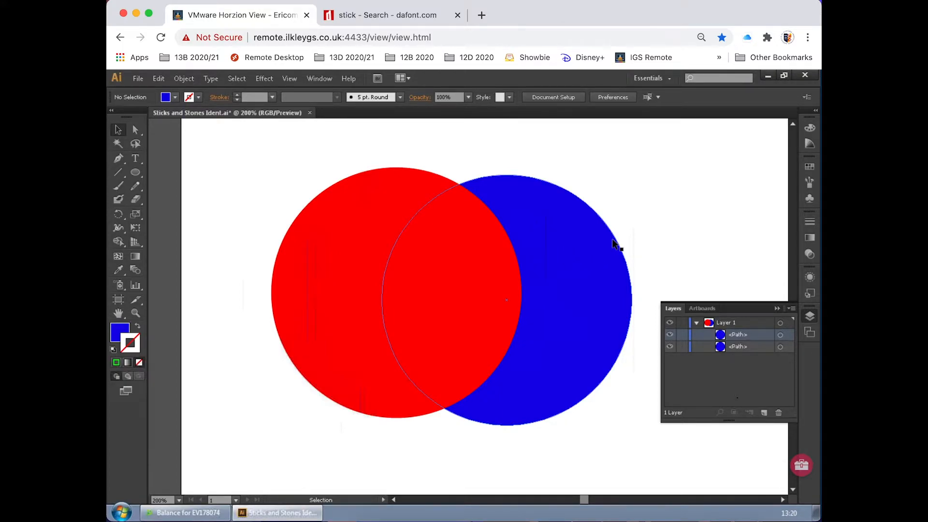
pyautogui.click(684, 237)
# Step: Shrink the red circle and the blue circle in proportion to a little over half their size, keeping their upper-left corners in place
pyautogui.click(377, 206)
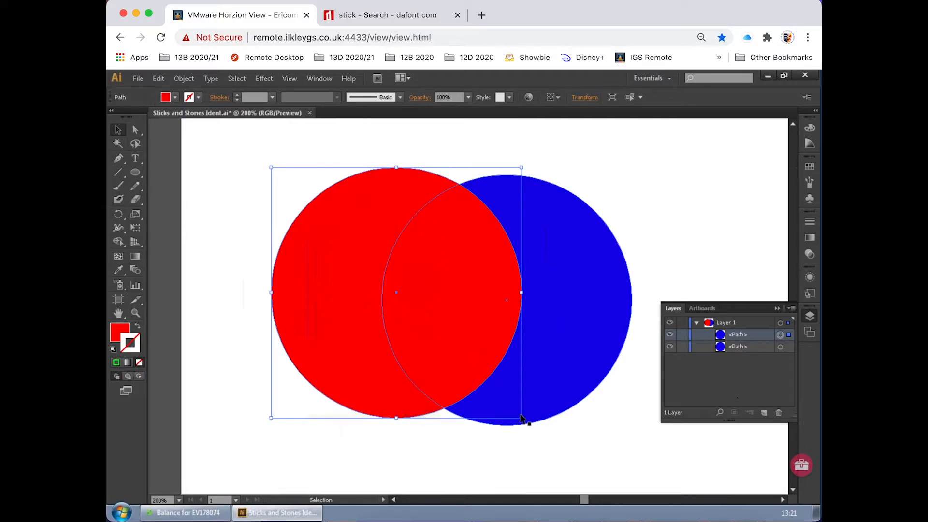
pyautogui.moveTo(522, 419); pyautogui.dragTo(439, 317)
pyautogui.click(533, 300)
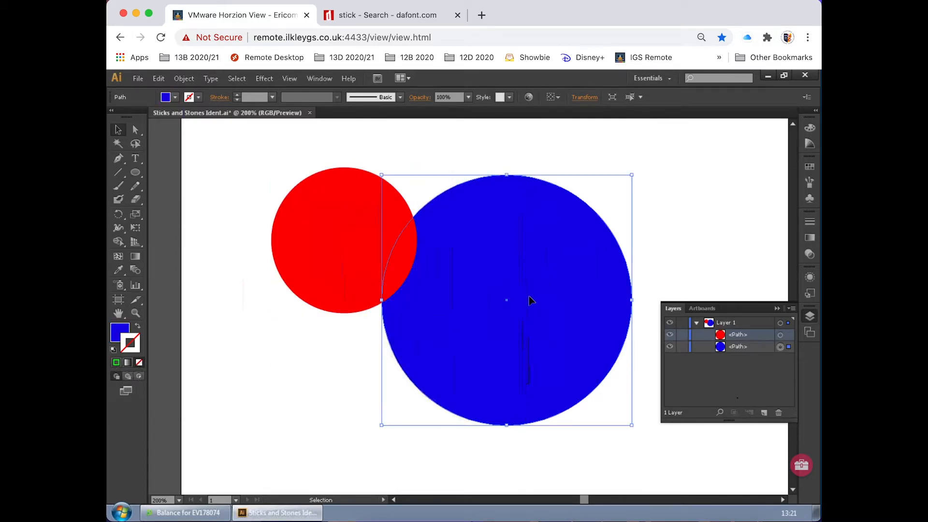
pyautogui.moveTo(634, 427); pyautogui.dragTo(526, 325)
pyautogui.click(558, 300)
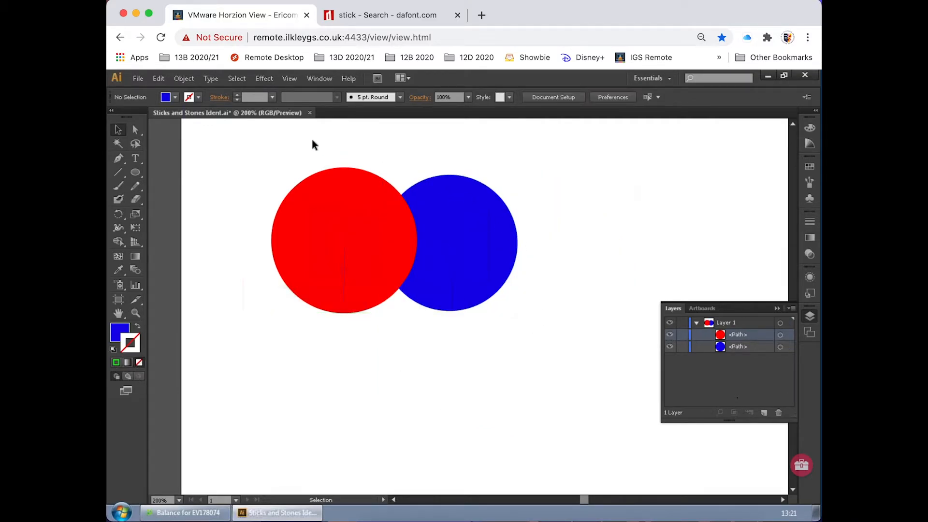
# Step: Select both circles together, move them down and slightly right on the artboard, and reselect the pair
pyautogui.moveTo(306, 145); pyautogui.dragTo(498, 358)
pyautogui.click(340, 213)
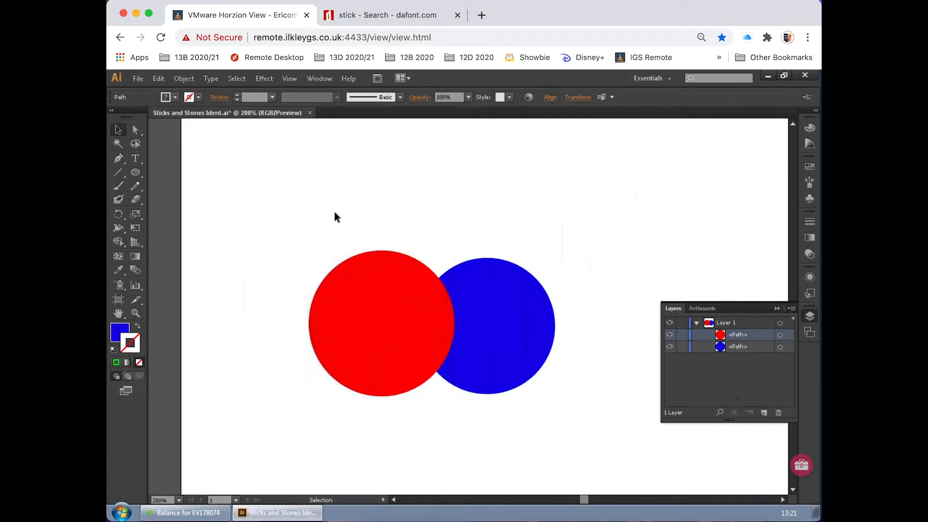
pyautogui.moveTo(293, 205); pyautogui.dragTo(575, 448)
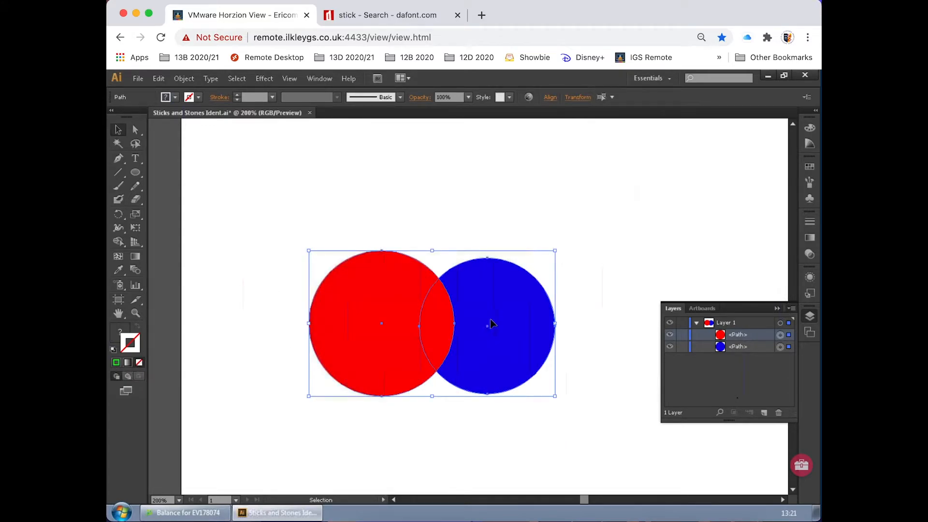
# Step: Select only the blue circle, check its selection marker among the Layer 1 objects, and deselect it
pyautogui.click(585, 300)
pyautogui.click(529, 302)
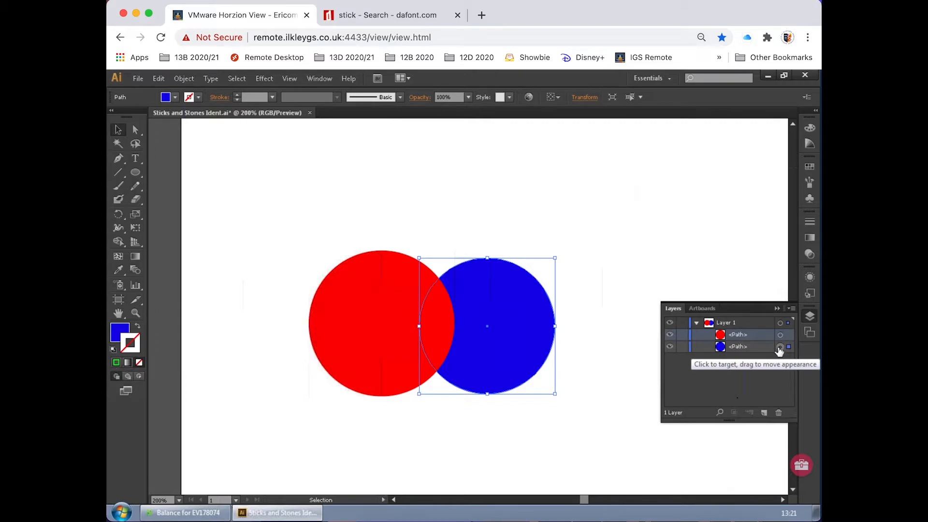
pyautogui.click(624, 265)
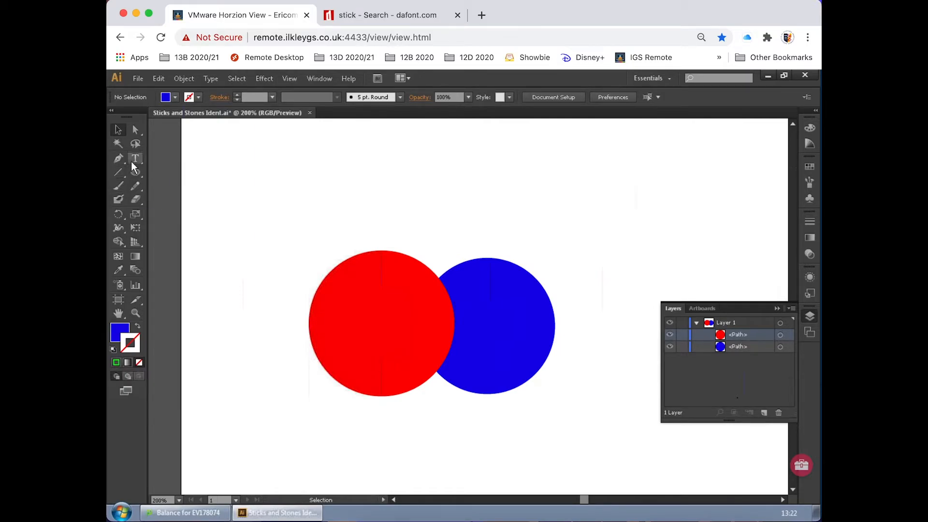
# Step: Paint a wavy blue line above the two circles with the Paintbrush tool, and inspect its starting end close up
pyautogui.click(121, 186)
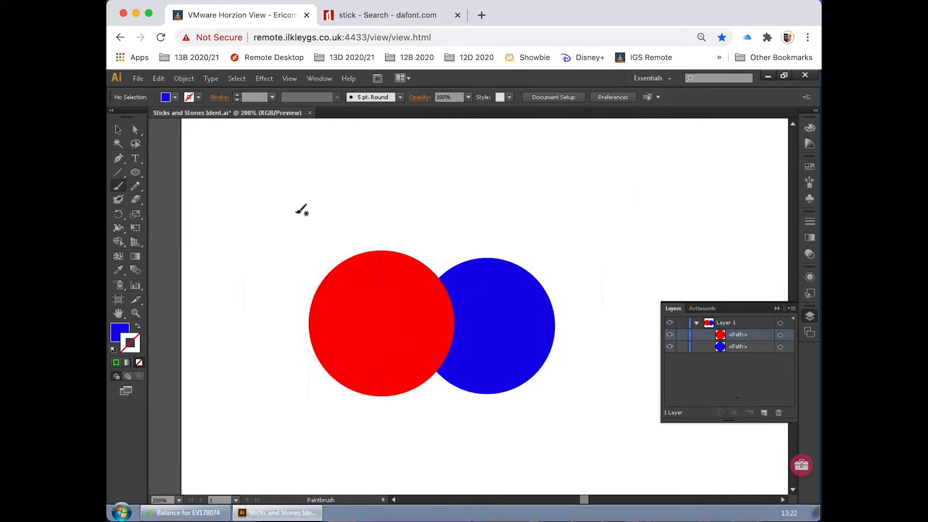
pyautogui.moveTo(254, 198)
pyautogui.mouseDown()
pyautogui.moveTo(277, 211)
pyautogui.moveTo(331, 196)
pyautogui.moveTo(385, 218)
pyautogui.moveTo(436, 202)
pyautogui.moveTo(493, 223)
pyautogui.mouseUp()
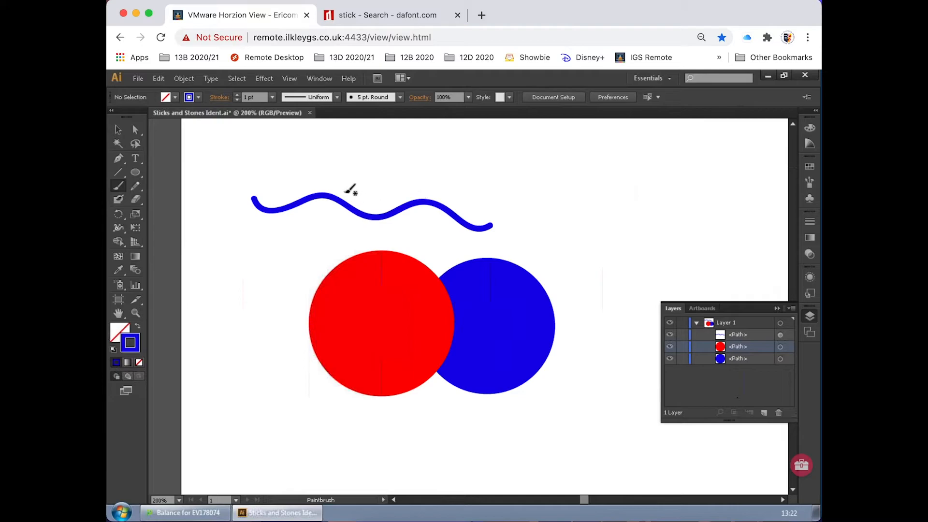
pyautogui.click(136, 314)
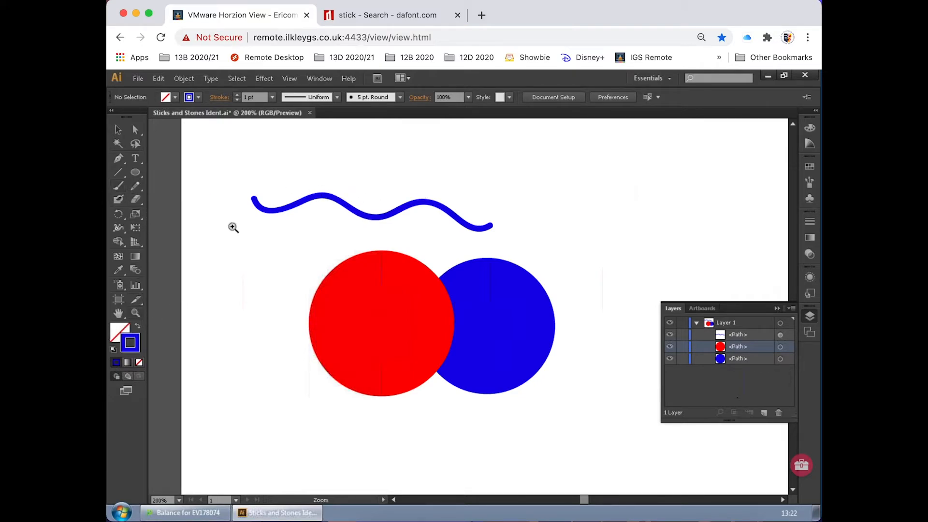
pyautogui.moveTo(242, 186); pyautogui.dragTo(284, 227)
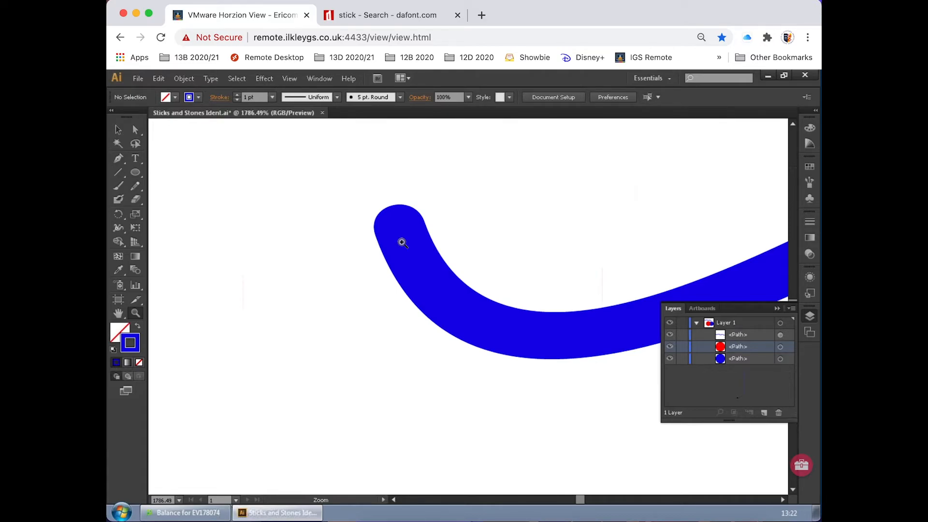
pyautogui.hotkey('ctrl', '0')
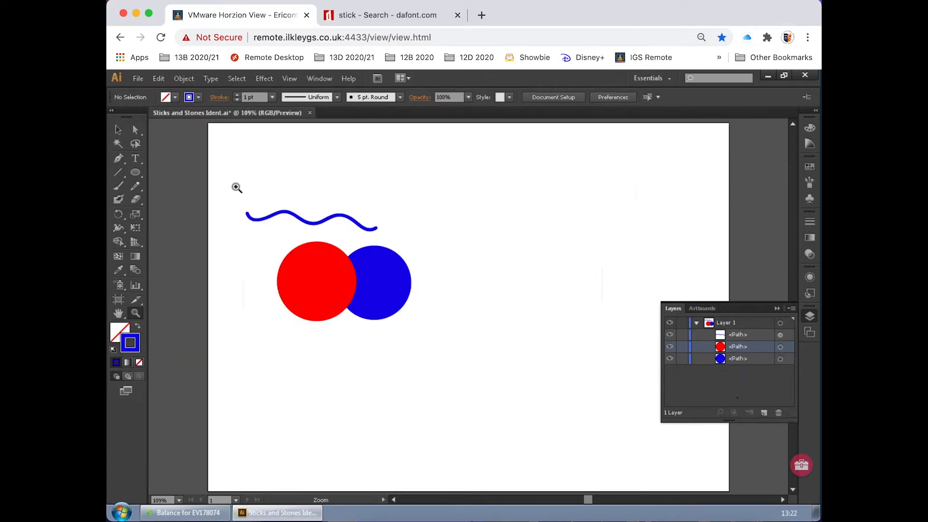
# Step: Draw a closed, jagged, straight-sided shape with twelve anchor points beside the circles using the Pen tool
pyautogui.click(118, 129)
pyautogui.click(118, 158)
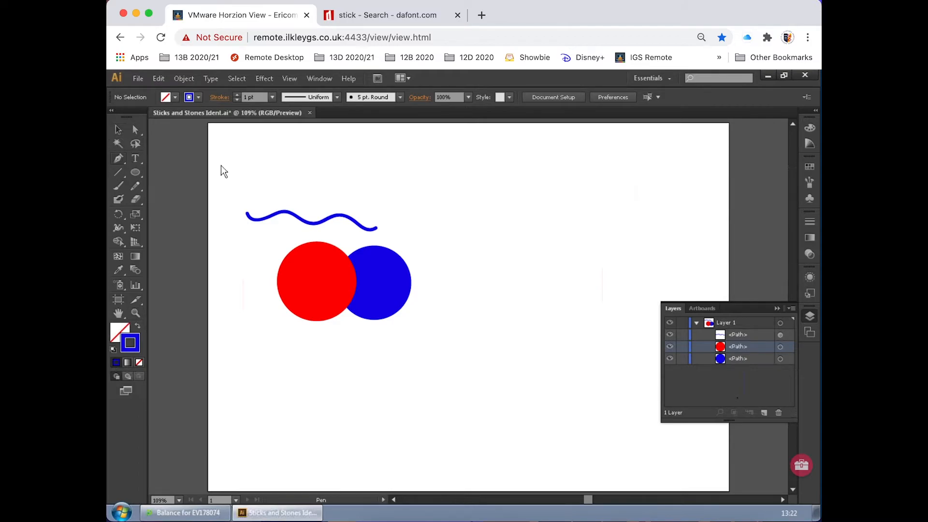
pyautogui.click(457, 230)
pyautogui.click(517, 199)
pyautogui.click(509, 237)
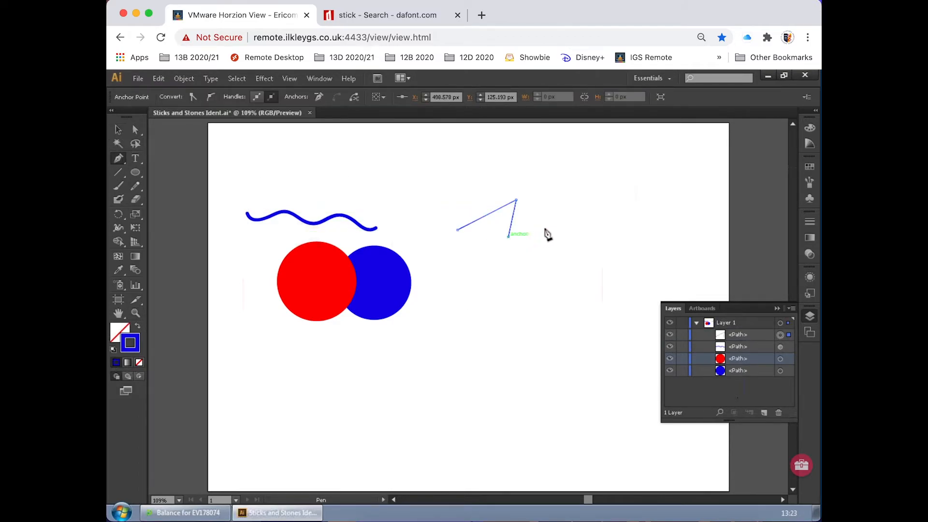
pyautogui.click(554, 231)
pyautogui.click(541, 264)
pyautogui.click(599, 258)
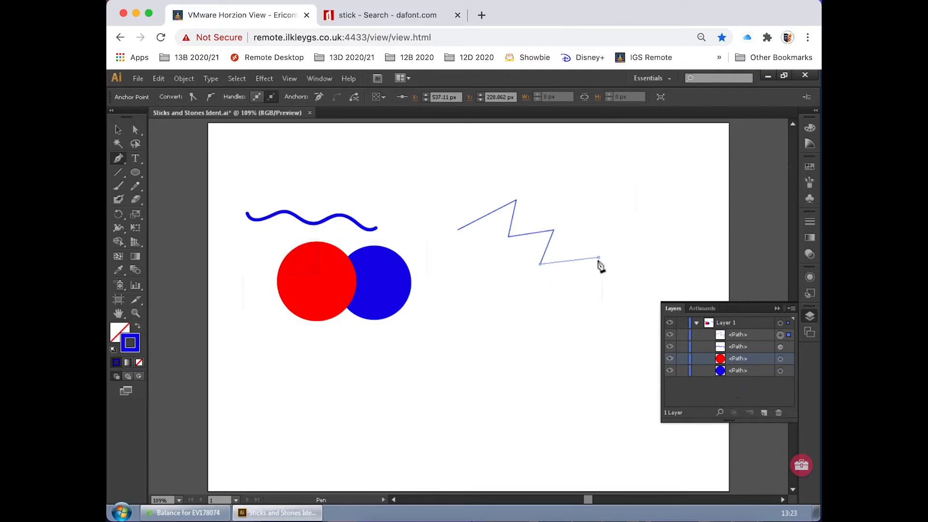
pyautogui.click(549, 332)
pyautogui.click(528, 299)
pyautogui.click(501, 329)
pyautogui.click(484, 286)
pyautogui.click(447, 306)
pyautogui.click(442, 272)
pyautogui.click(491, 259)
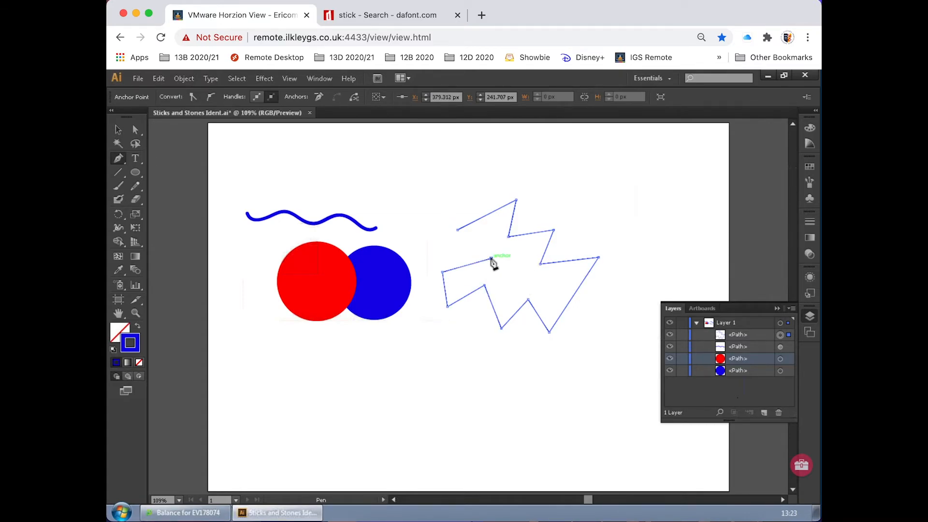
pyautogui.click(457, 231)
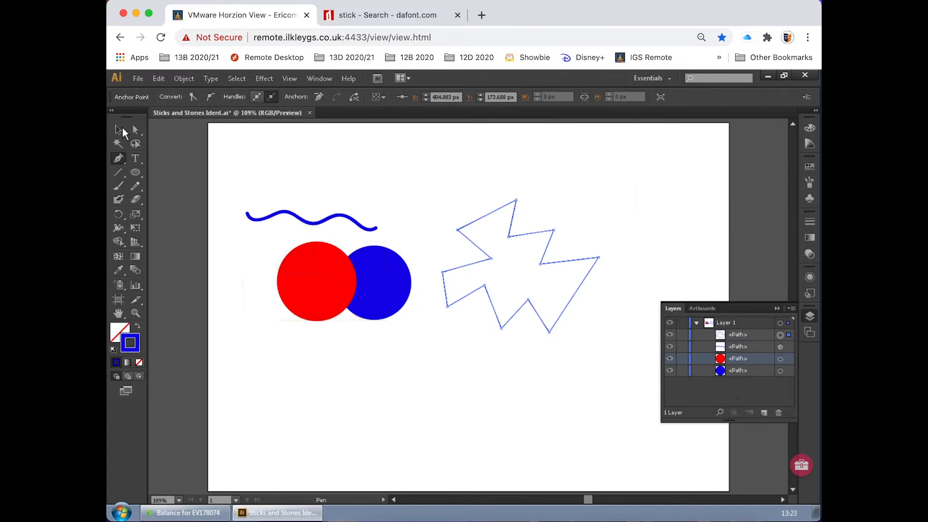
# Step: Move the jagged shape up and slightly left on the artboard
pyautogui.click(118, 129)
pyautogui.click(516, 234)
pyautogui.moveTo(518, 236); pyautogui.dragTo(508, 180)
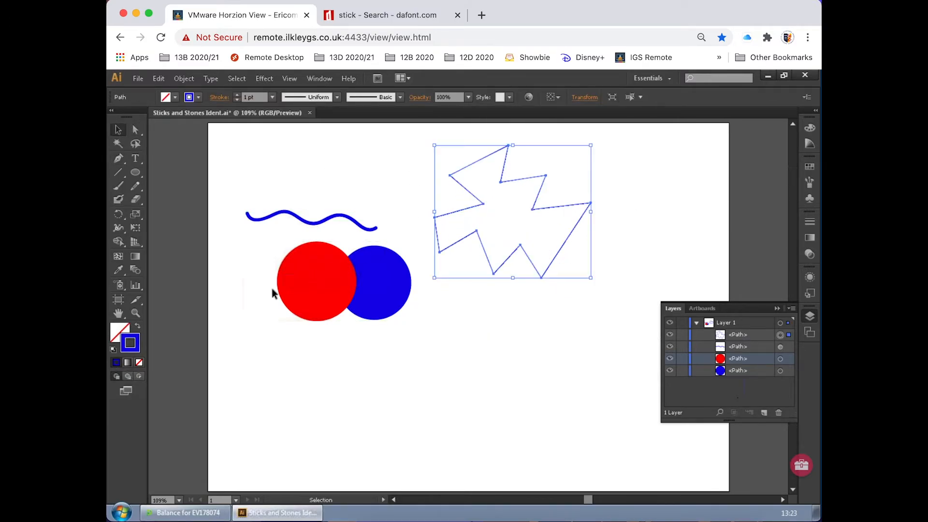
# Step: Fill the jagged shape with magenta, FF00EE, and deselect it
pyautogui.click(120, 333)
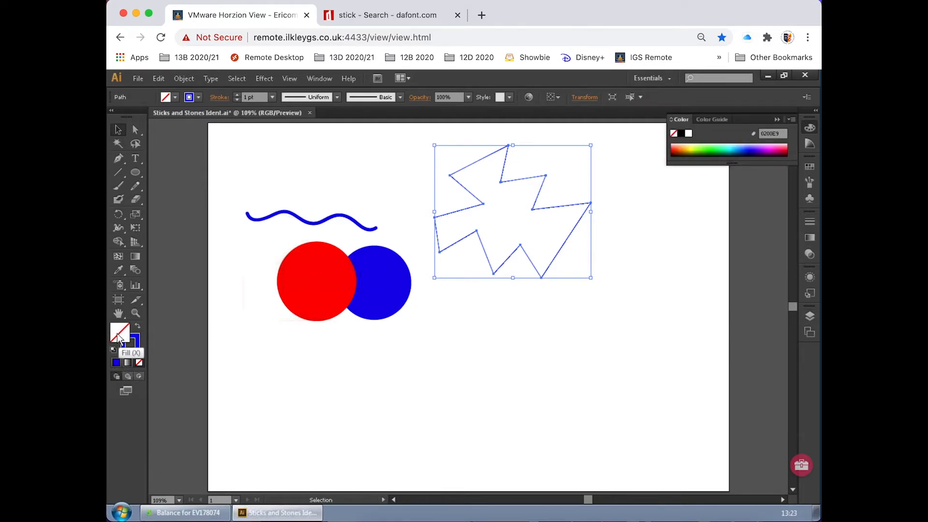
pyautogui.click(773, 147)
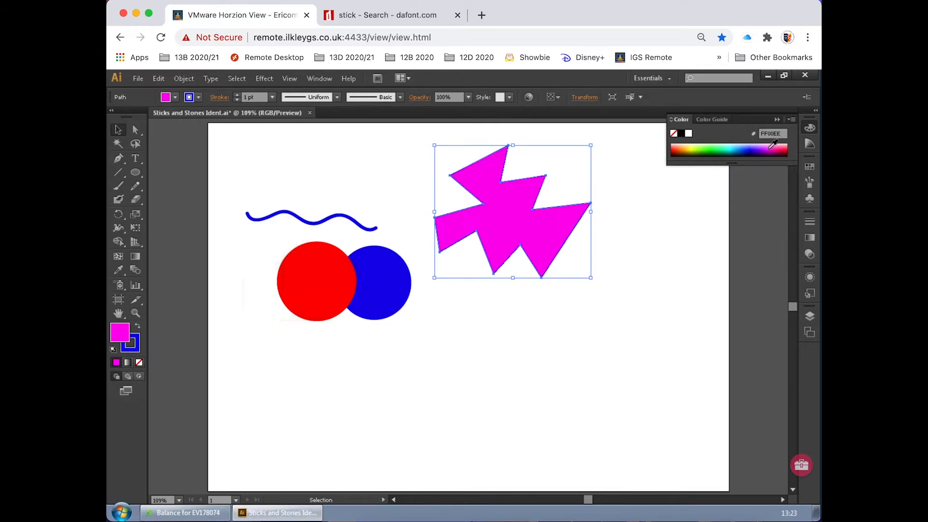
pyautogui.click(651, 271)
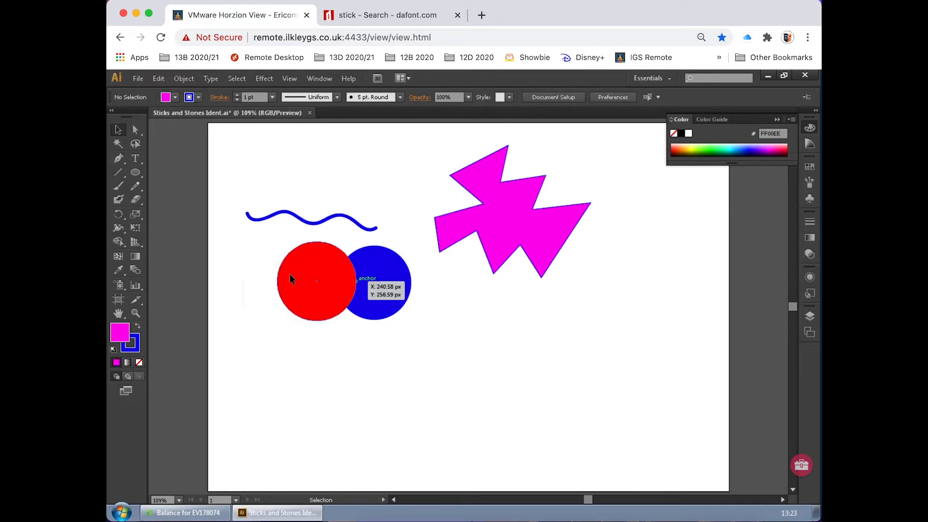
# Step: Move the magenta jagged shape further right on the artboard
pyautogui.doubleClick(122, 337)
pyautogui.click(619, 255)
pyautogui.click(545, 239)
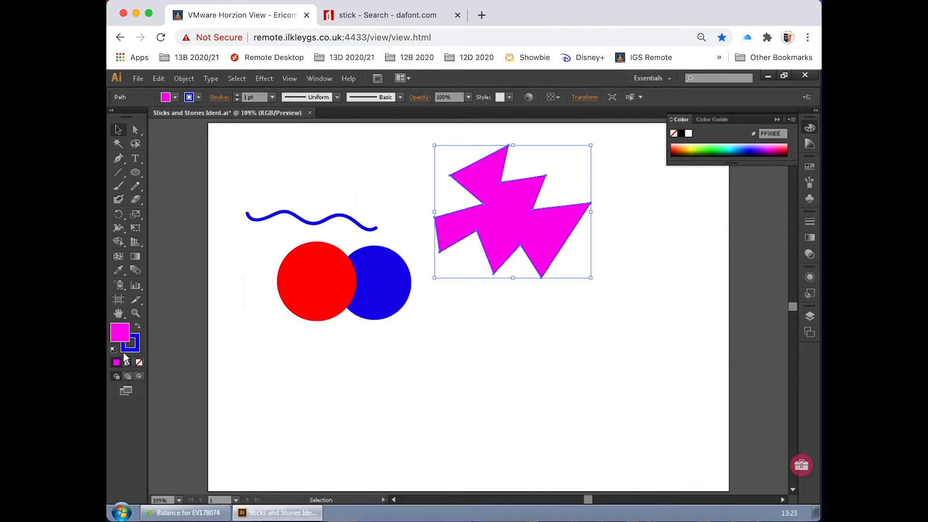
pyautogui.click(375, 346)
pyautogui.moveTo(495, 249); pyautogui.dragTo(561, 237)
# Step: Draw a closed, rounded shape with five anchor points below the jagged shape using the Pen tool, keeping one short straight side
pyautogui.click(117, 158)
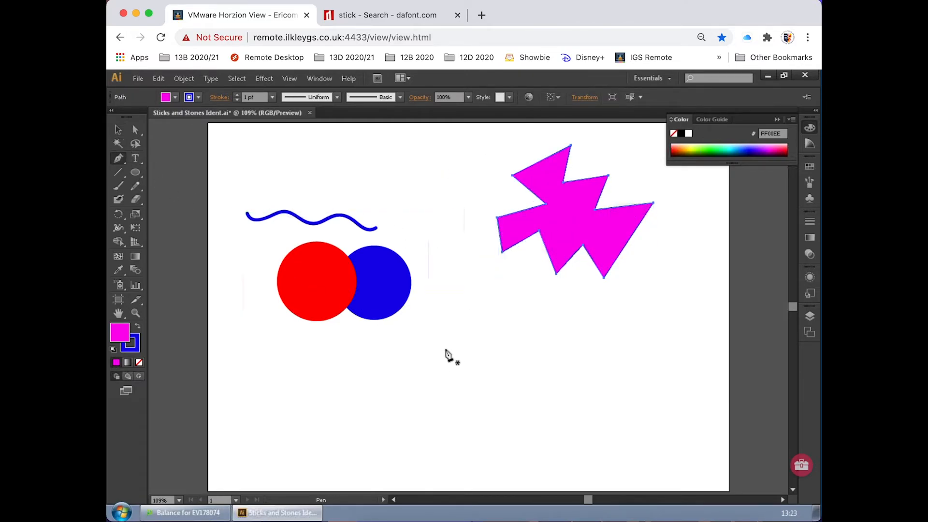
pyautogui.click(416, 362)
pyautogui.moveTo(485, 324); pyautogui.dragTo(532, 332)
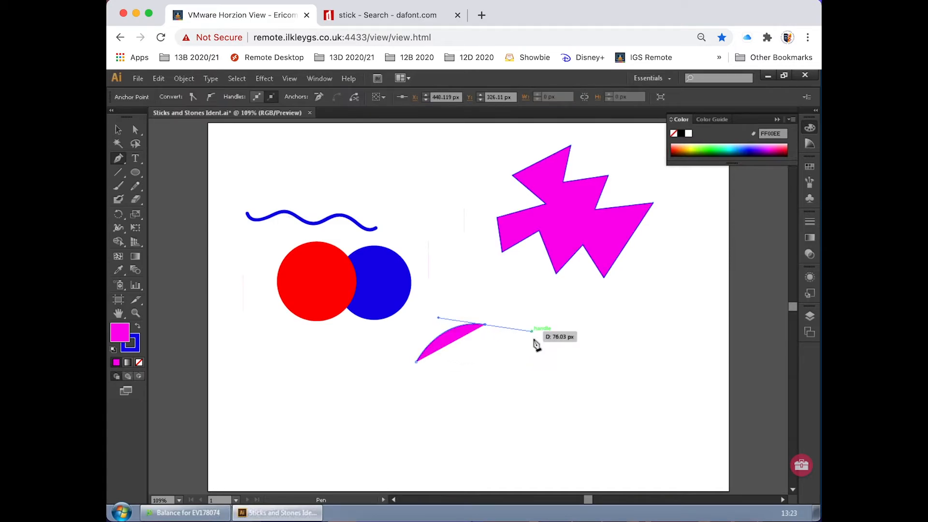
pyautogui.click(539, 371)
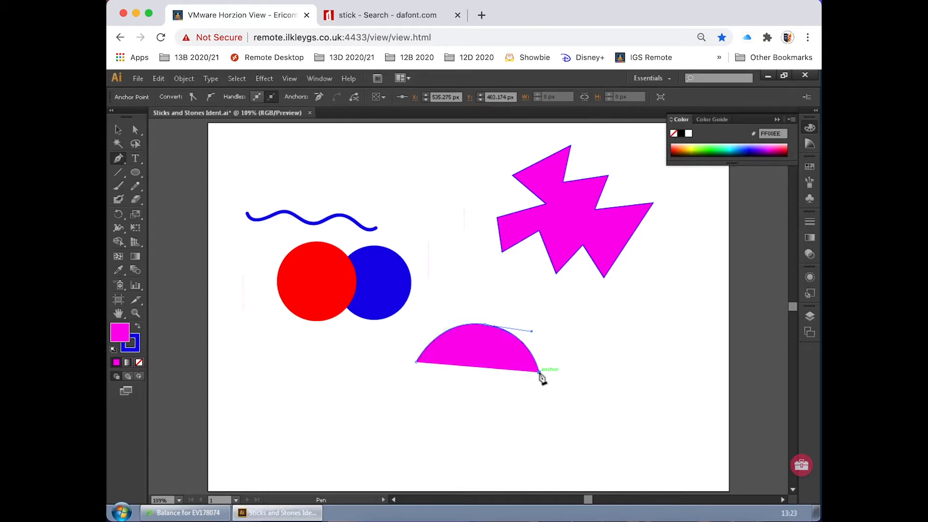
pyautogui.moveTo(501, 413); pyautogui.dragTo(437, 411)
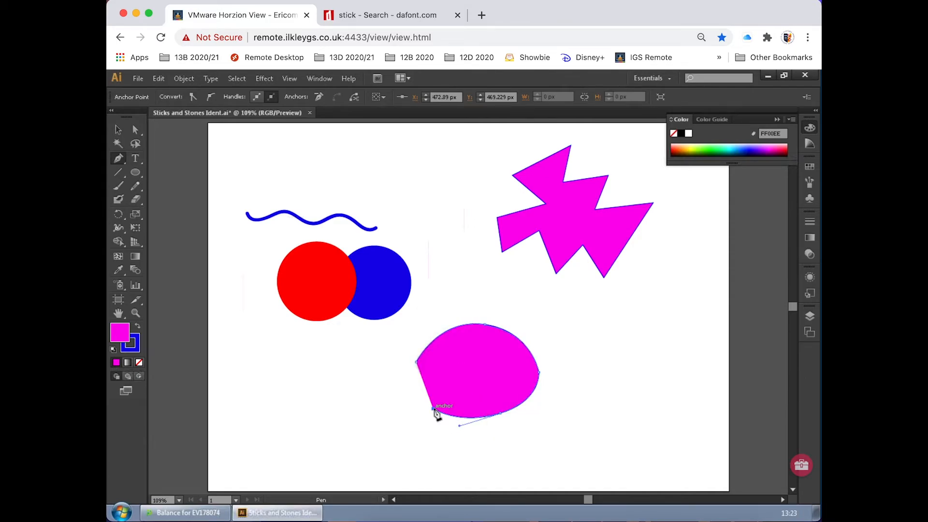
pyautogui.click(417, 364)
# Step: Move the rounded magenta shape up and right beneath the jagged shape, and deselect it
pyautogui.click(117, 130)
pyautogui.moveTo(463, 369); pyautogui.dragTo(610, 331)
pyautogui.click(503, 323)
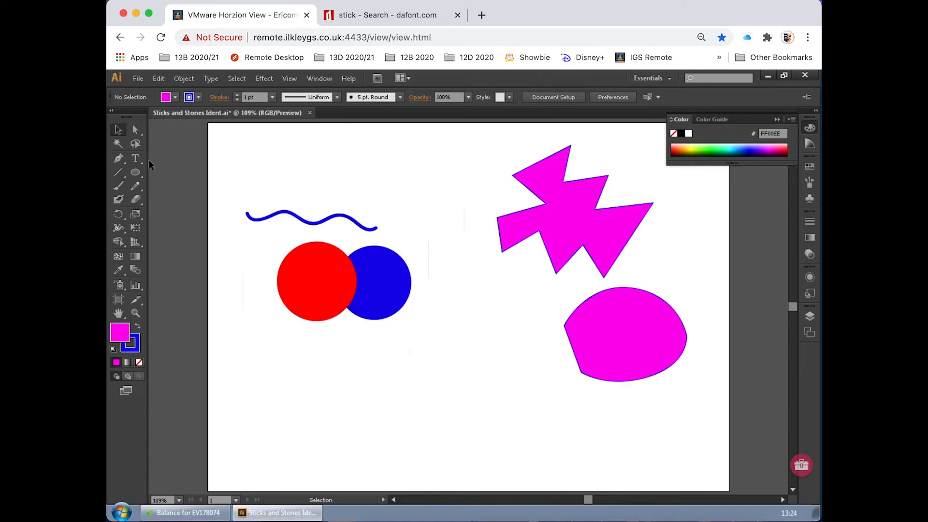
# Step: Draw a freehand wavy line below the two circles with the Pencil tool
pyautogui.click(135, 186)
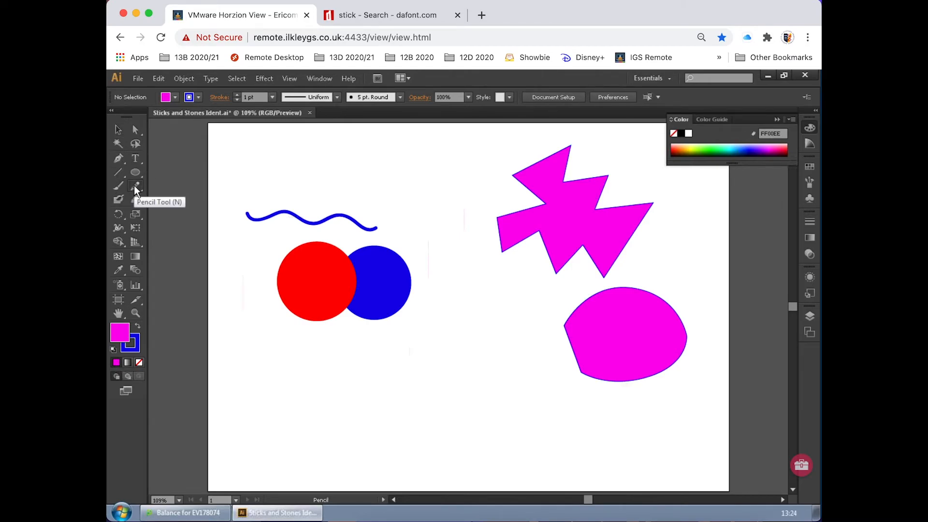
pyautogui.moveTo(317, 404)
pyautogui.mouseDown()
pyautogui.moveTo(322, 383)
pyautogui.moveTo(343, 371)
pyautogui.moveTo(406, 368)
pyautogui.moveTo(435, 340)
pyautogui.moveTo(503, 356)
pyautogui.mouseUp()
pyautogui.click(118, 129)
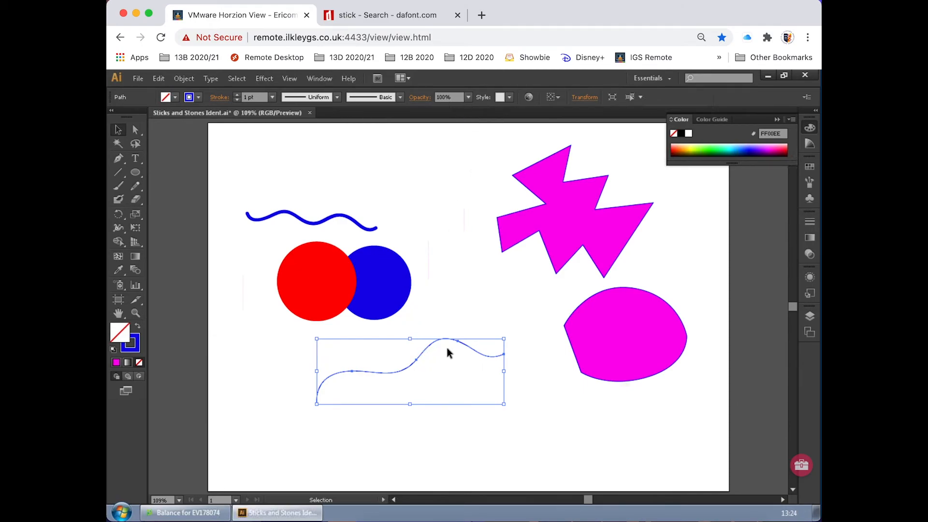
# Step: Increase the pencil line's stroke weight to 10 pt
pyautogui.click(237, 95)
pyautogui.click(237, 95)
pyautogui.click(237, 95)
pyautogui.click(237, 94)
pyautogui.click(236, 95)
pyautogui.click(237, 95)
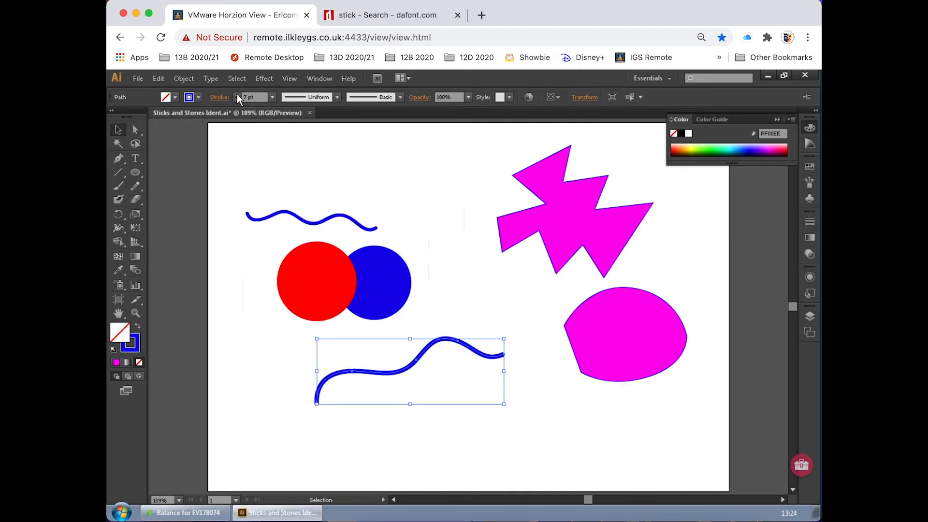
pyautogui.click(237, 95)
pyautogui.click(236, 94)
pyautogui.click(237, 95)
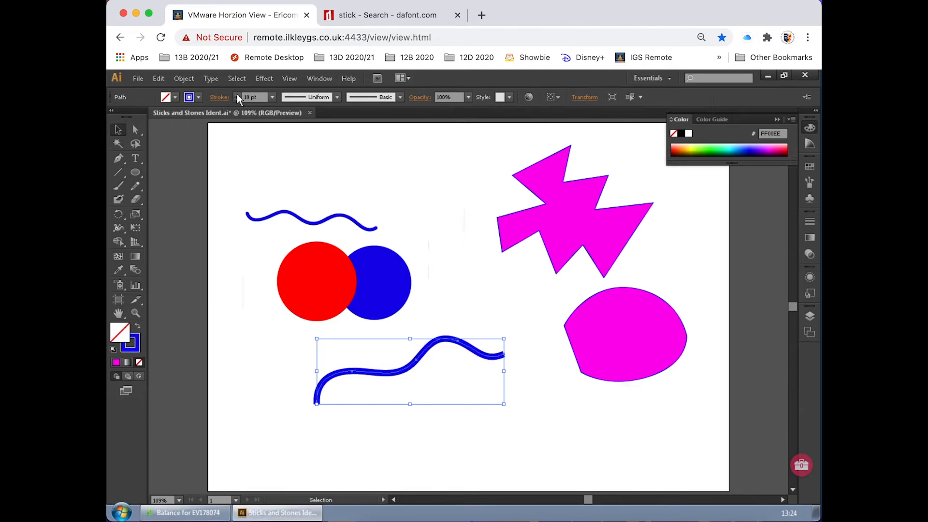
# Step: Apply the lens-shaped variable width profile, tapered at both ends, to the pencil line and deselect it
pyautogui.click(336, 97)
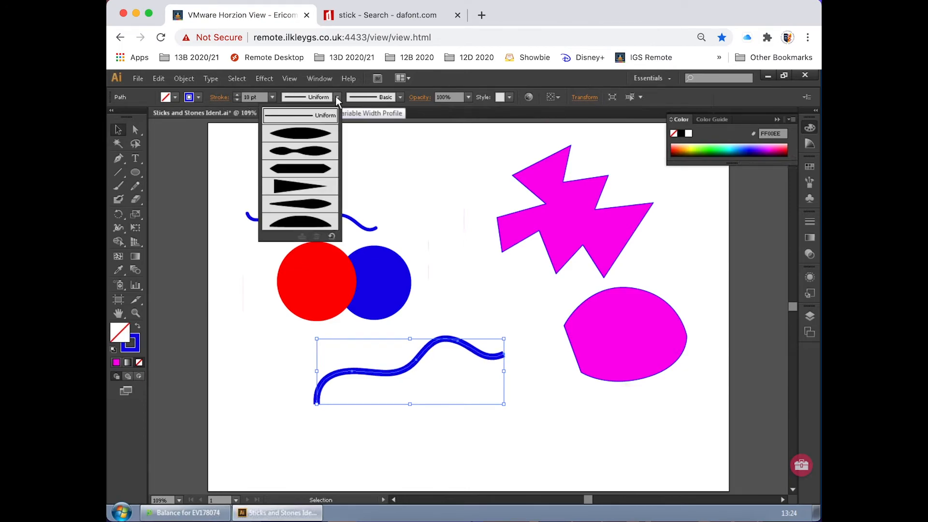
pyautogui.click(304, 130)
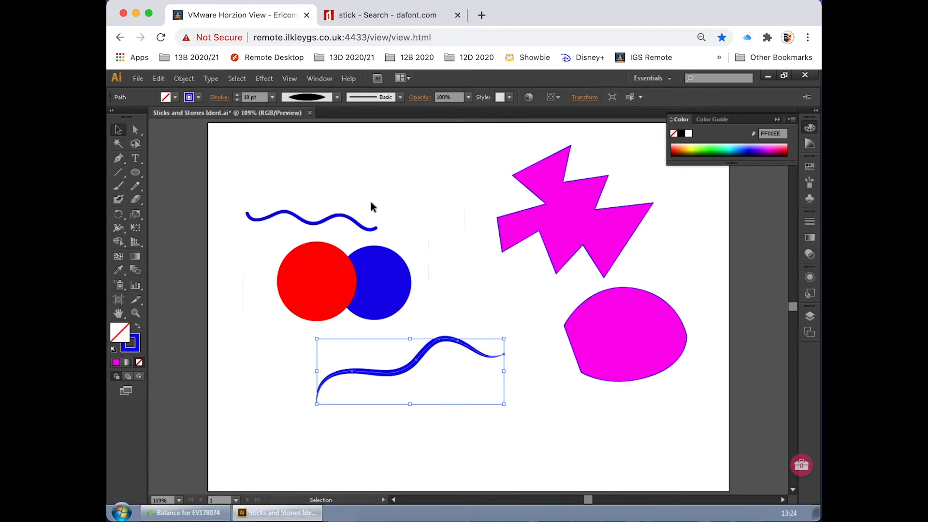
pyautogui.click(448, 241)
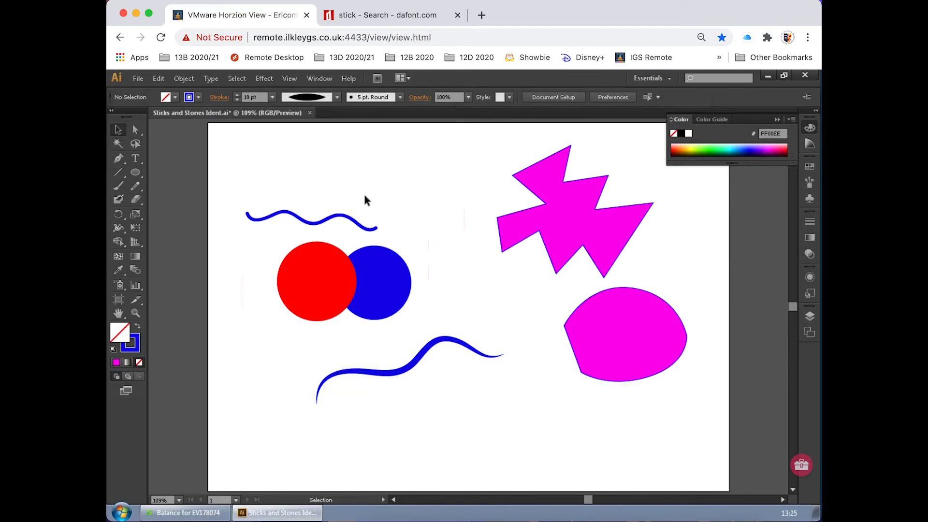
# Step: Reselect the pencil line and change its variable width profile to Width Profile 6
pyautogui.click(338, 96)
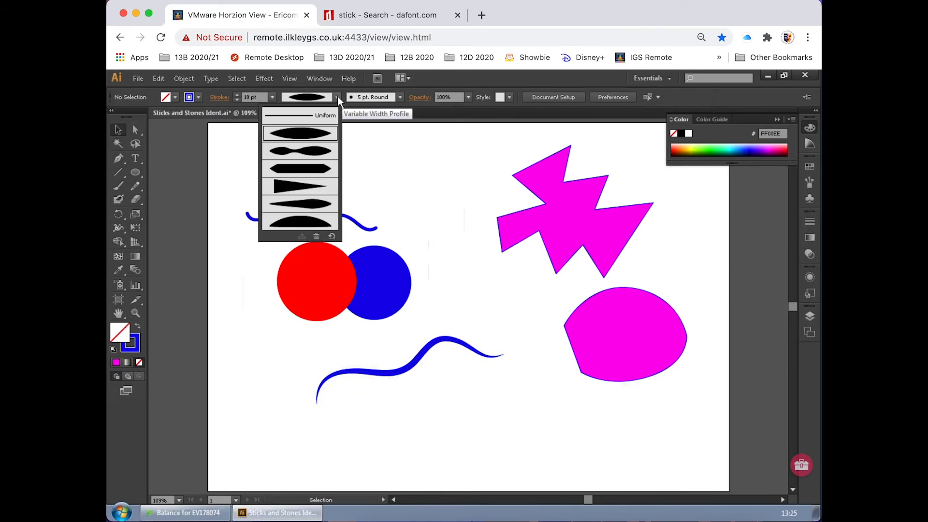
pyautogui.click(301, 185)
pyautogui.click(416, 361)
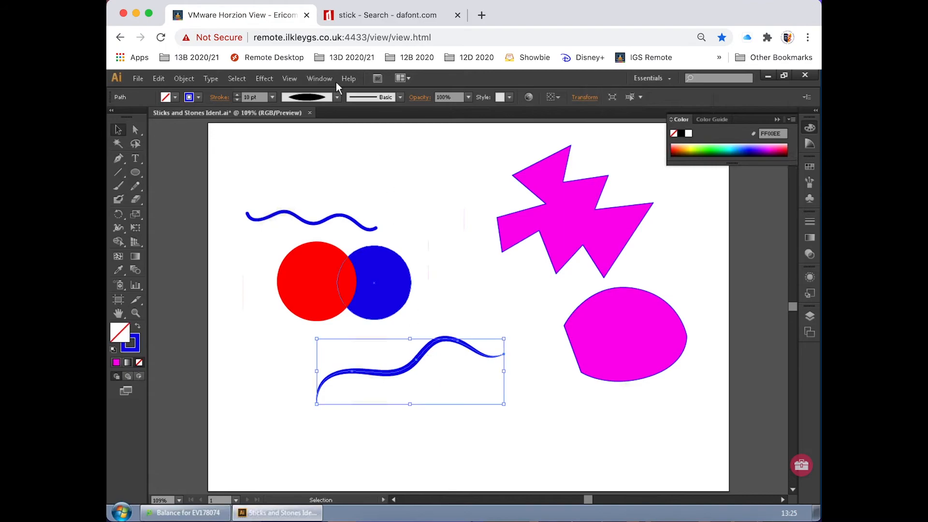
pyautogui.click(337, 96)
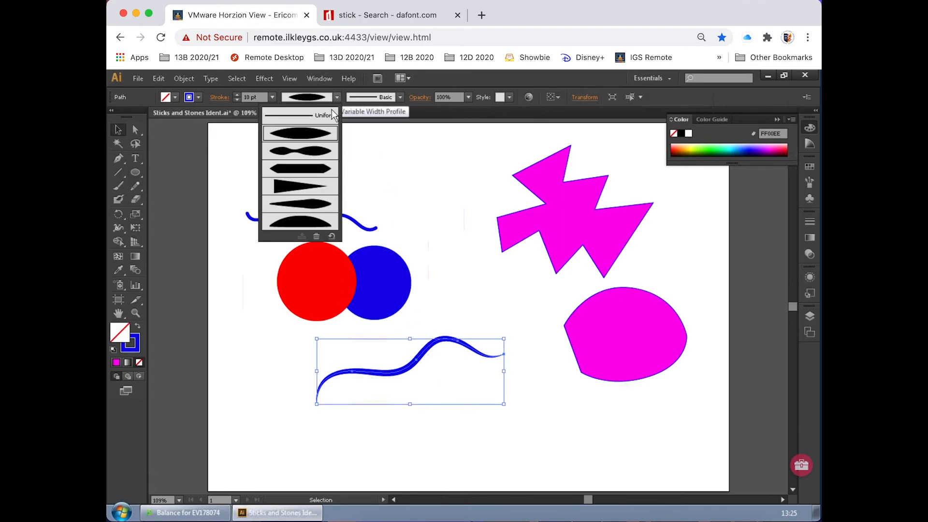
pyautogui.click(306, 221)
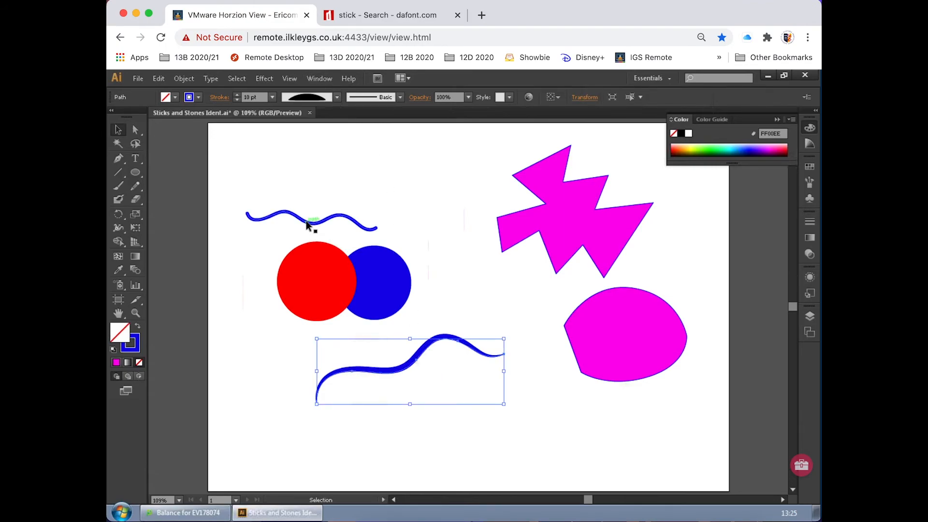
# Step: Apply the rough, charcoal-like brush to the pencil line and move the line slightly up and left
pyautogui.click(400, 97)
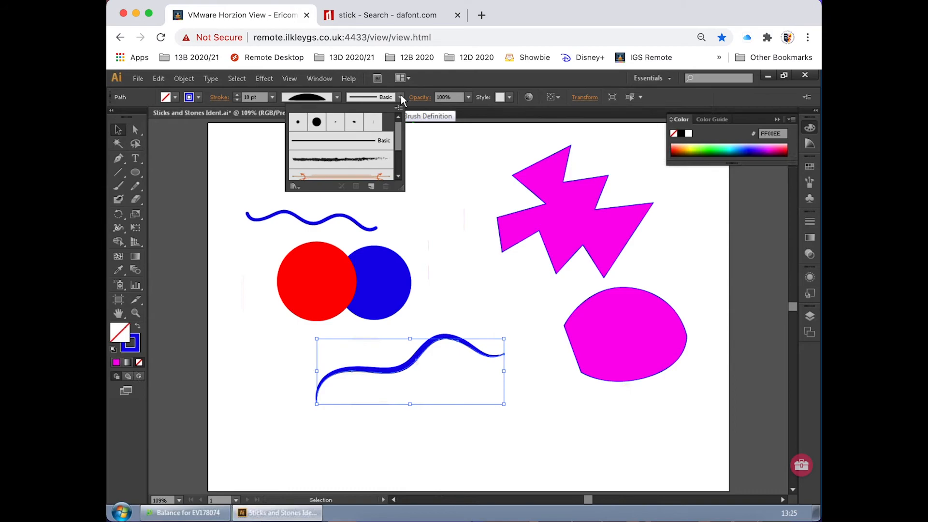
pyautogui.click(352, 162)
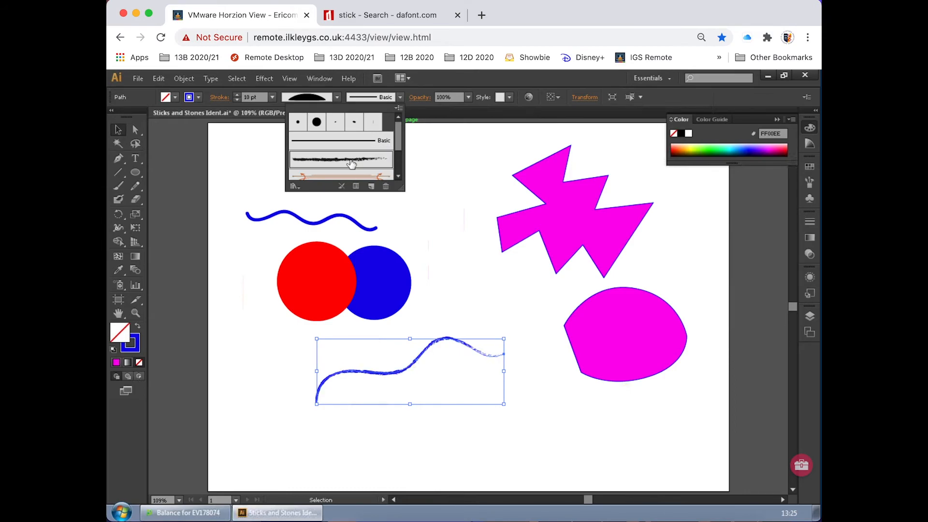
pyautogui.click(434, 240)
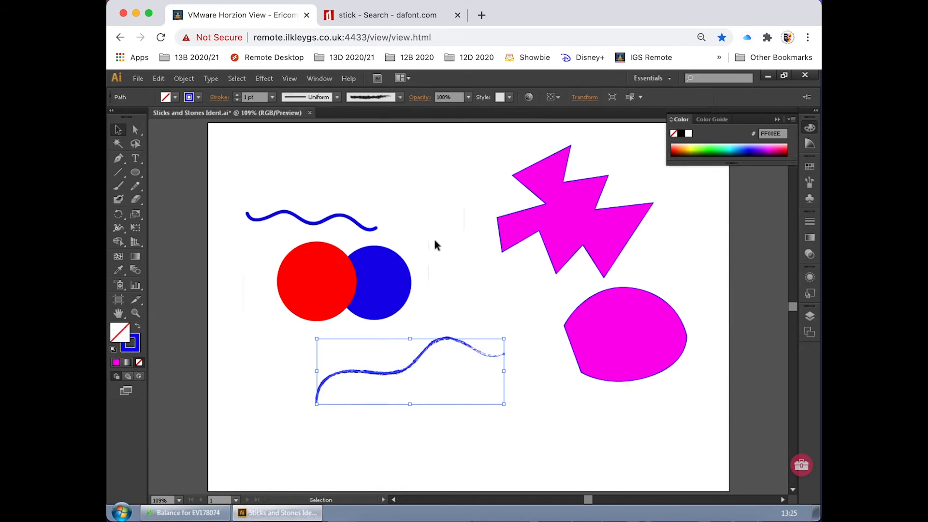
pyautogui.click(456, 256)
pyautogui.moveTo(389, 372); pyautogui.dragTo(384, 360)
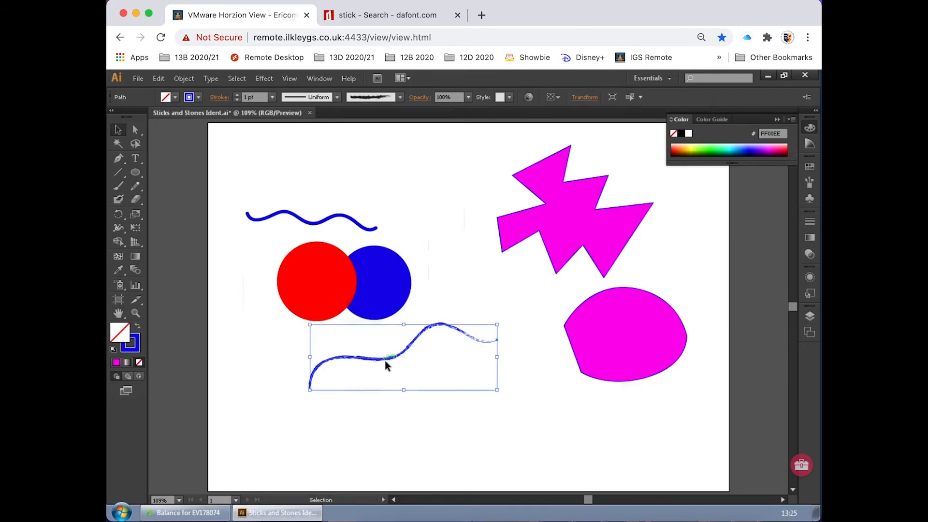
# Step: Browse the brush libraries, including the Artistic set, without choosing one, and deselect the pencil line
pyautogui.click(401, 97)
pyautogui.click(296, 186)
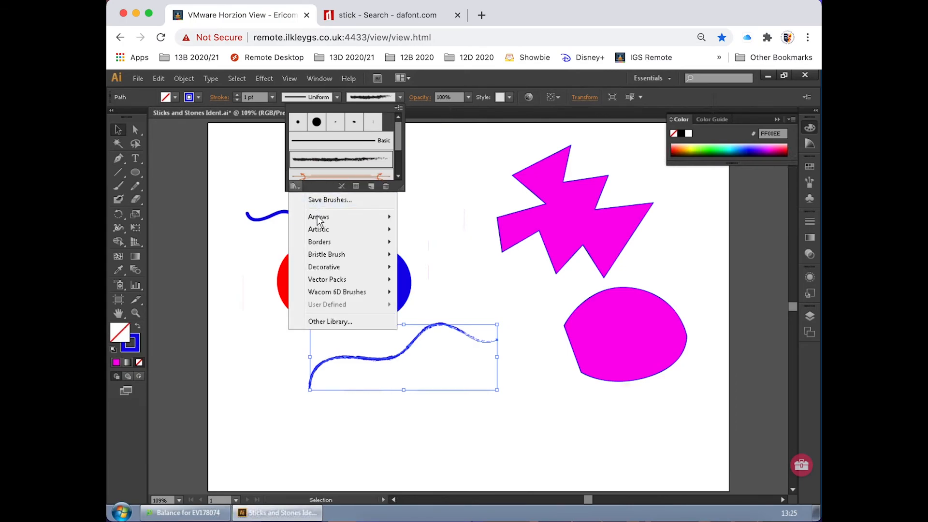
pyautogui.moveTo(320, 230)
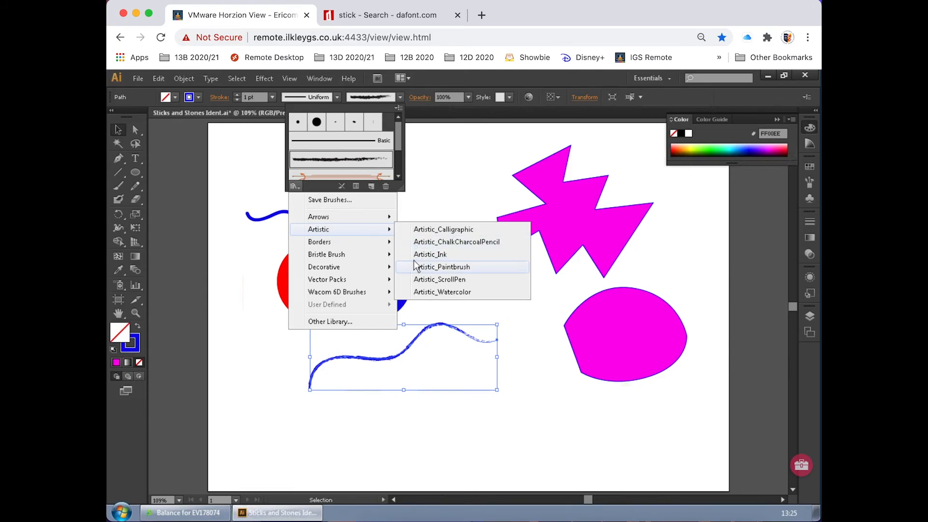
pyautogui.click(426, 170)
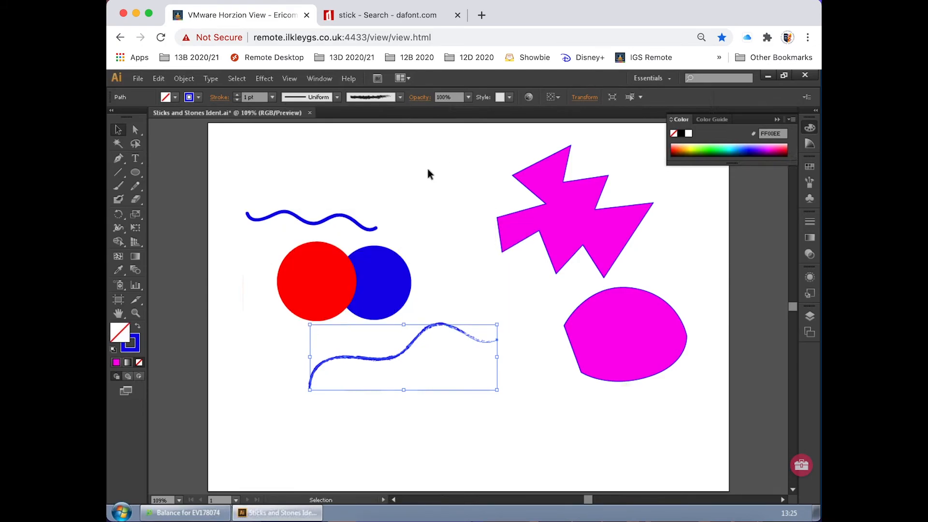
pyautogui.click(435, 175)
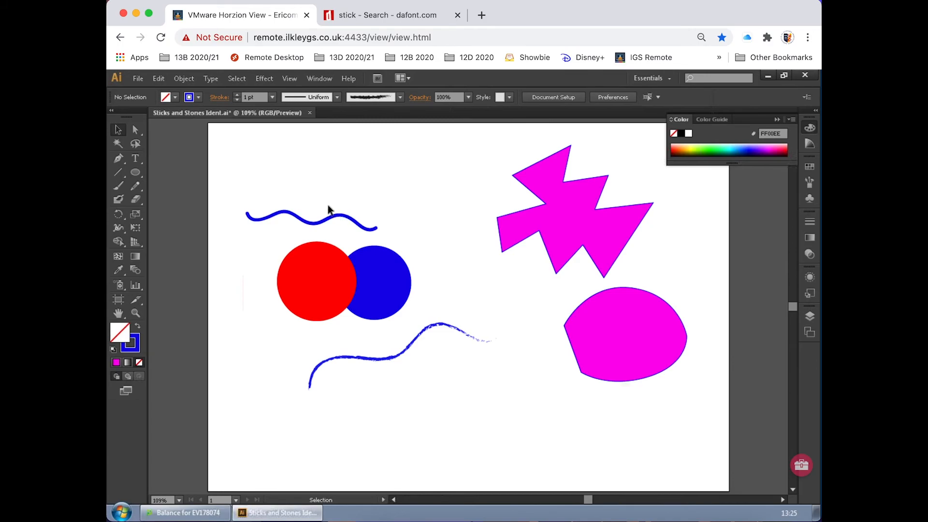
# Step: Delete the red circle and move the rounded magenta shape left beneath the jagged shape
pyautogui.click(323, 263)
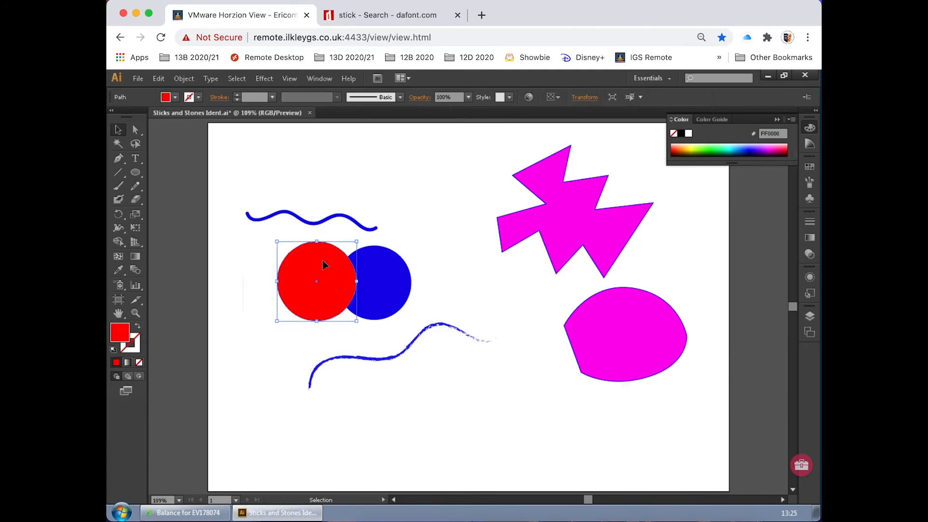
pyautogui.press('Delete')
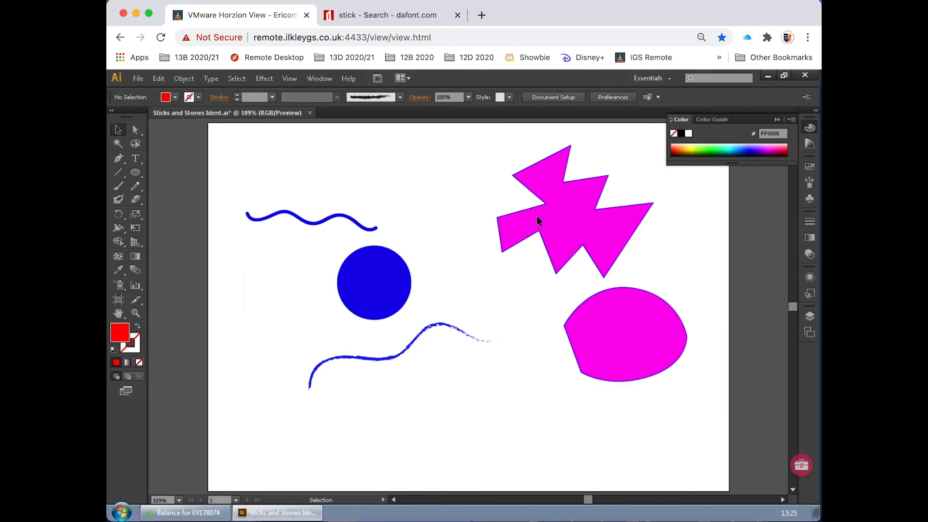
pyautogui.moveTo(596, 314); pyautogui.dragTo(550, 314)
# Step: Group the jagged and rounded magenta shapes, move the group down and right, and deselect it
pyautogui.moveTo(691, 209); pyautogui.dragTo(530, 332)
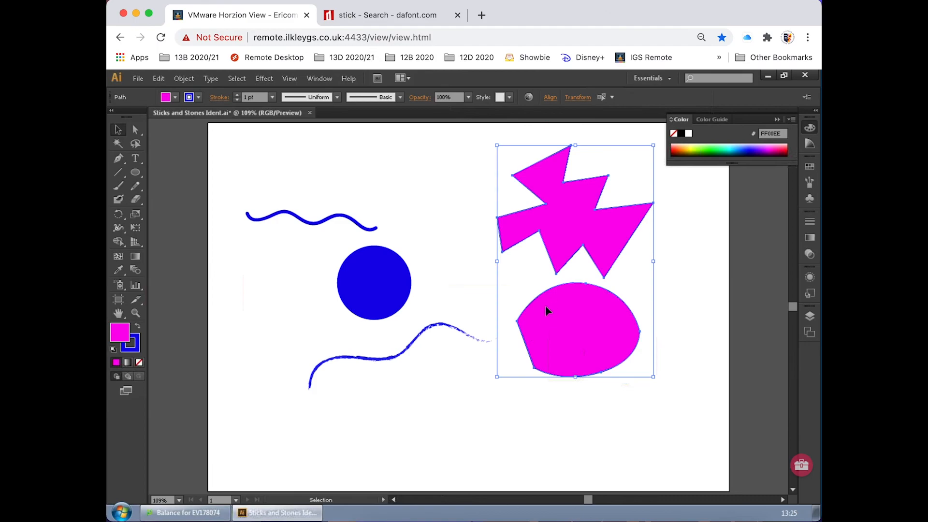
pyautogui.hotkey('ctrl', 'g')
pyautogui.moveTo(584, 342); pyautogui.dragTo(643, 416)
pyautogui.click(510, 396)
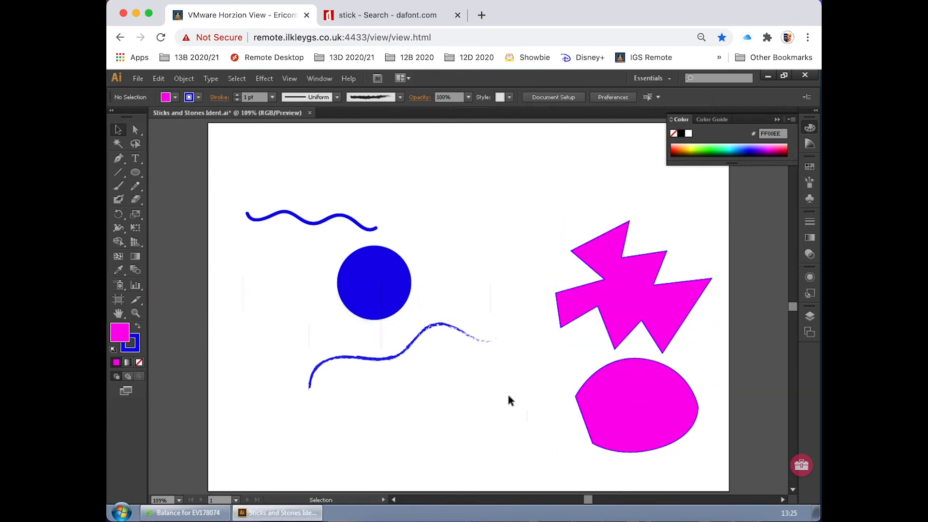